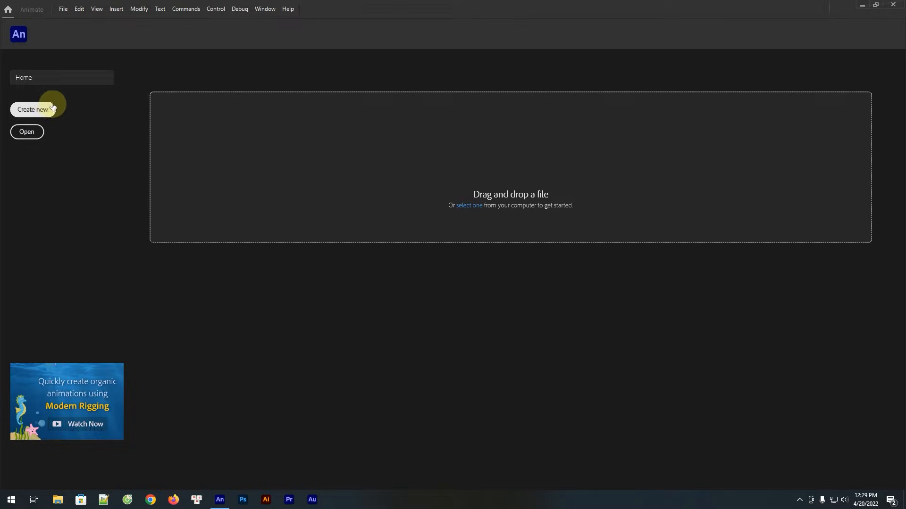
Create a new Full HD character animation document, 1920 by 1080 at 24 fps, for ActionScript 3.0
{"action": "left_click", "coordinate": [45, 109]}
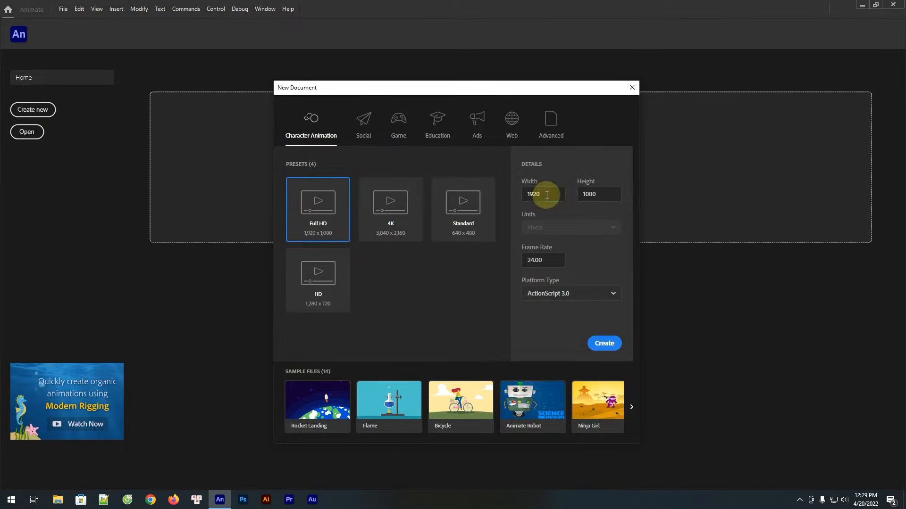
{"action": "left_click", "coordinate": [605, 197]}
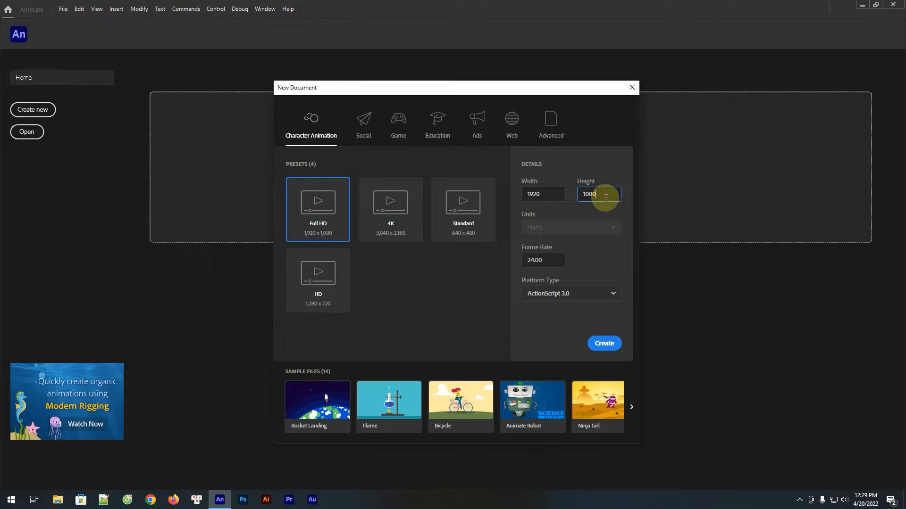
{"action": "left_click", "coordinate": [554, 261]}
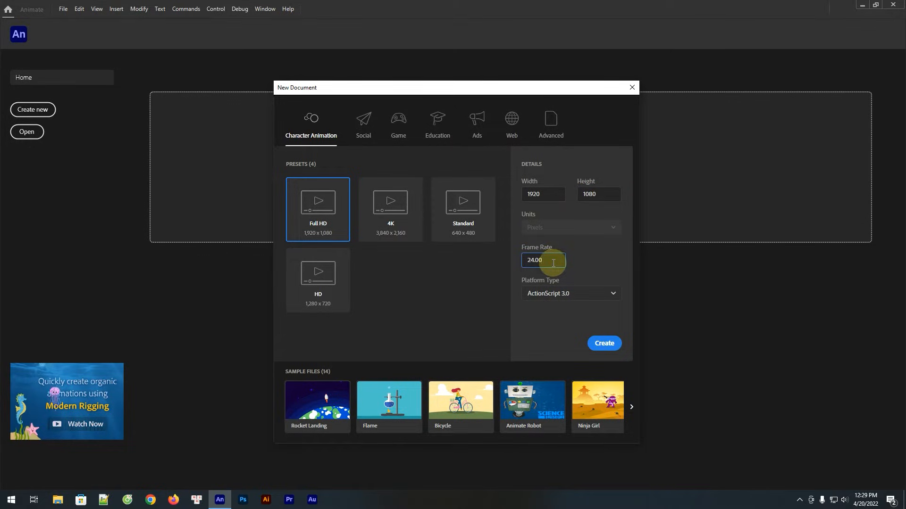
{"action": "left_click", "coordinate": [604, 344]}
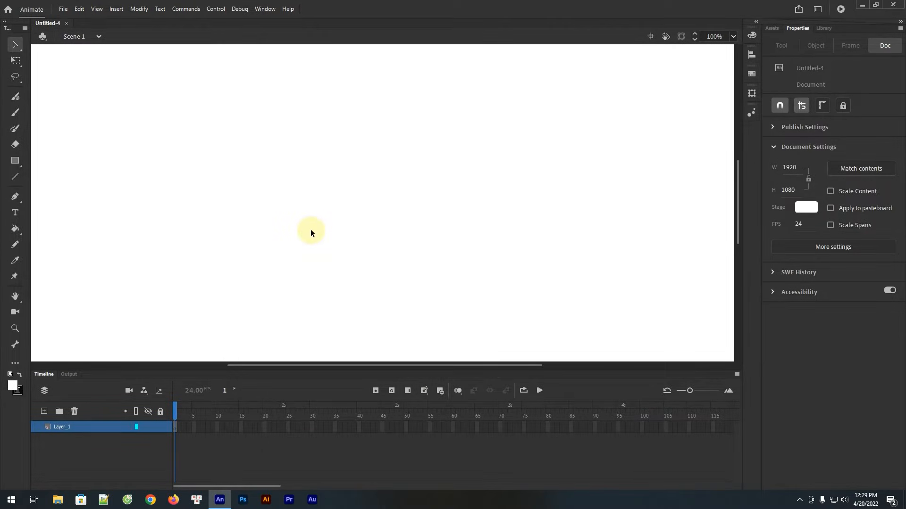
Draw a red primitive rectangle about 1014 by 134 px slightly above the middle of the stage
{"action": "key", "text": "ctrl+minus"}
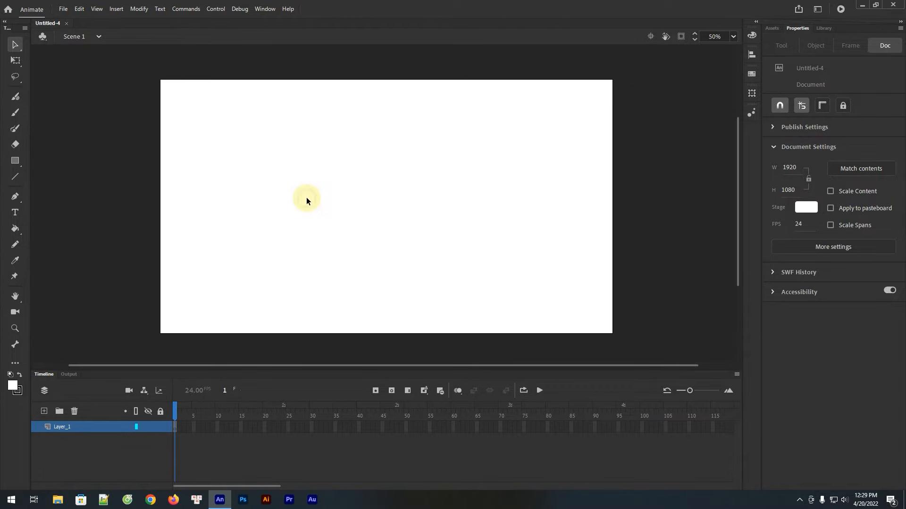
{"action": "left_click", "coordinate": [14, 385]}
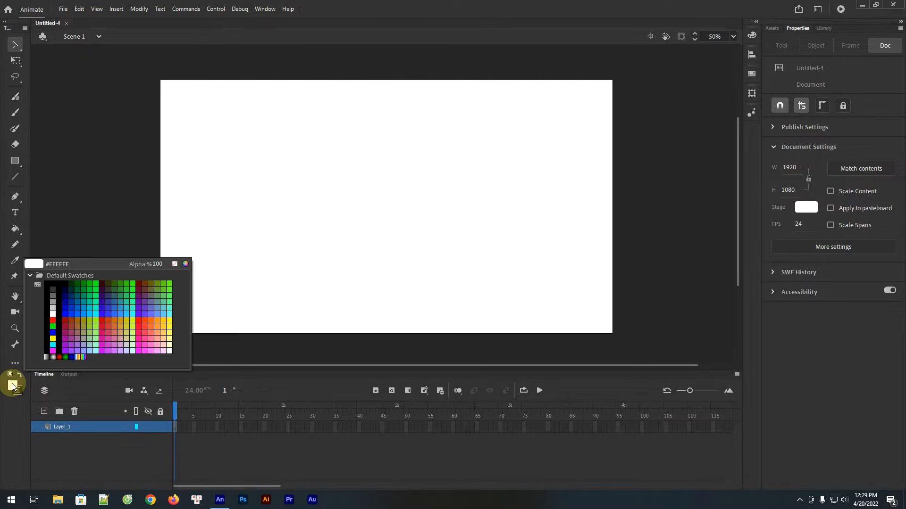
{"action": "left_click", "coordinate": [136, 322]}
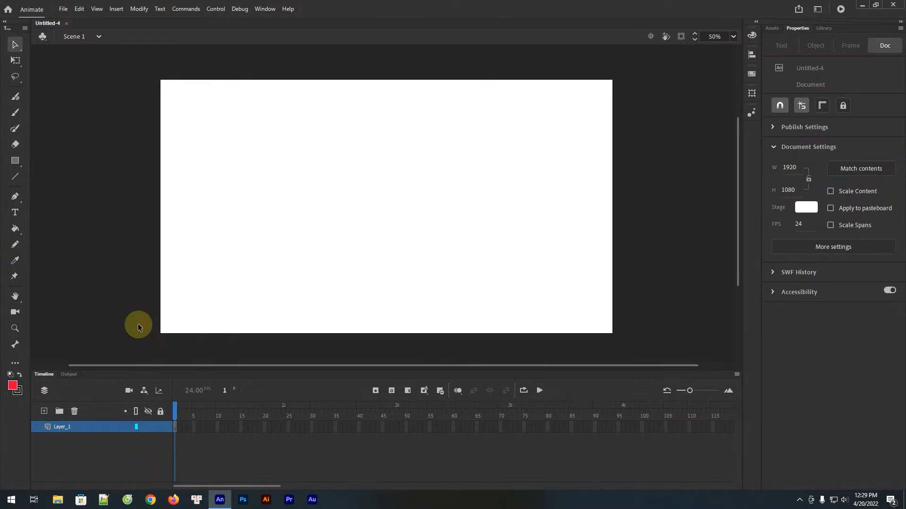
{"action": "left_click", "coordinate": [17, 160]}
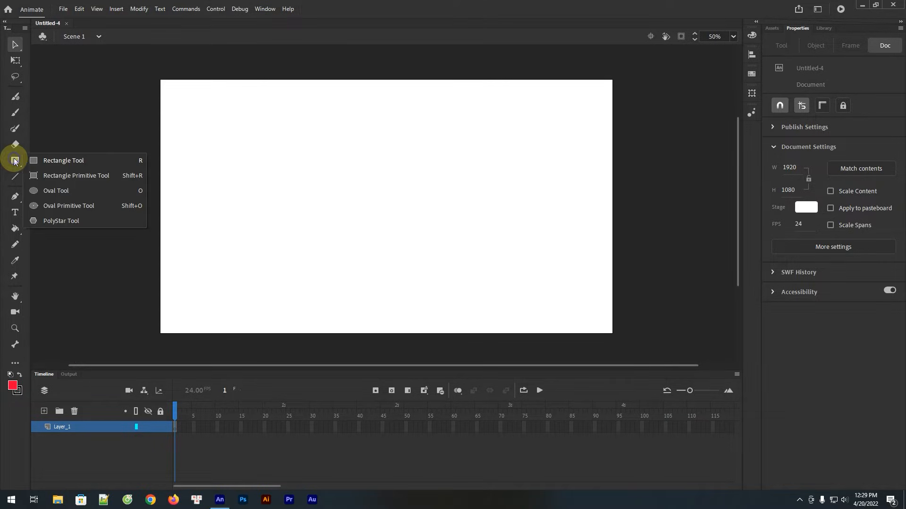
{"action": "left_click", "coordinate": [125, 176]}
{"action": "left_click_drag", "start_coordinate": [275, 178], "coordinate": [515, 208]}
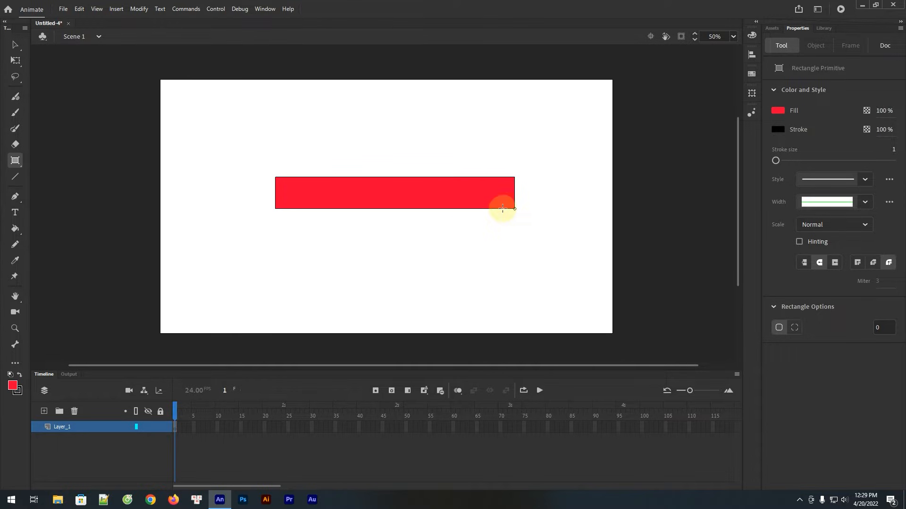
Set the red rectangle's stroke size to 10
{"action": "left_click", "coordinate": [17, 44]}
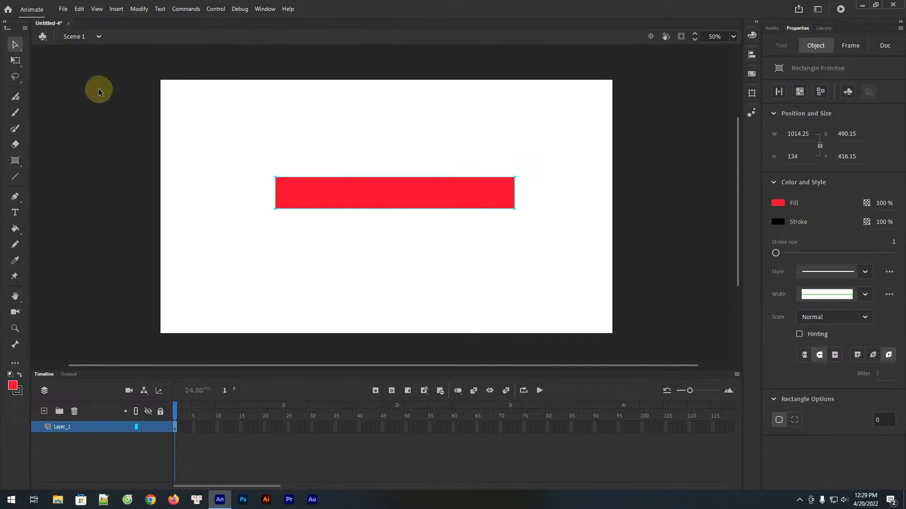
{"action": "left_click_drag", "start_coordinate": [228, 137], "coordinate": [564, 256]}
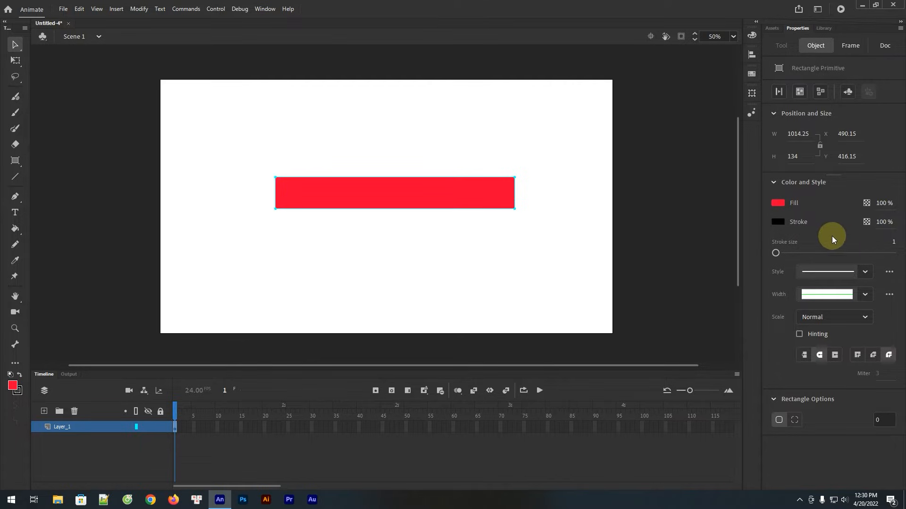
{"action": "left_click", "coordinate": [893, 246]}
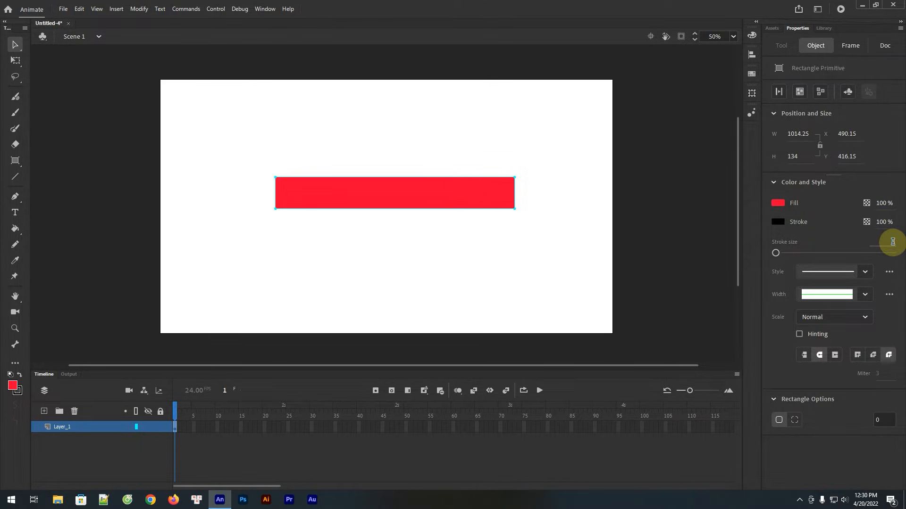
{"action": "type", "text": "10"}
{"action": "key", "text": "Return"}
{"action": "left_click", "coordinate": [838, 249]}
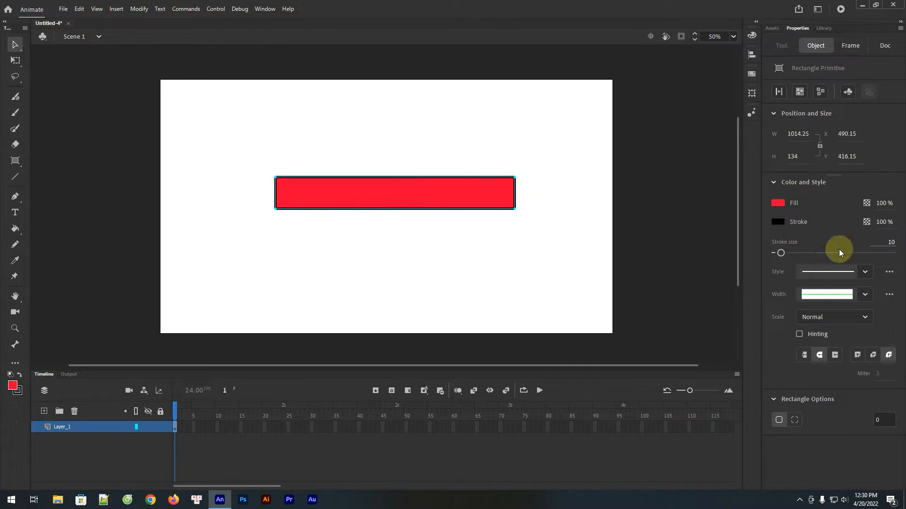
{"action": "left_click", "coordinate": [670, 245]}
Resize the red rectangle to a width of 1000 and a height of 100
{"action": "left_click_drag", "start_coordinate": [564, 137], "coordinate": [228, 255]}
{"action": "left_click", "coordinate": [796, 134]}
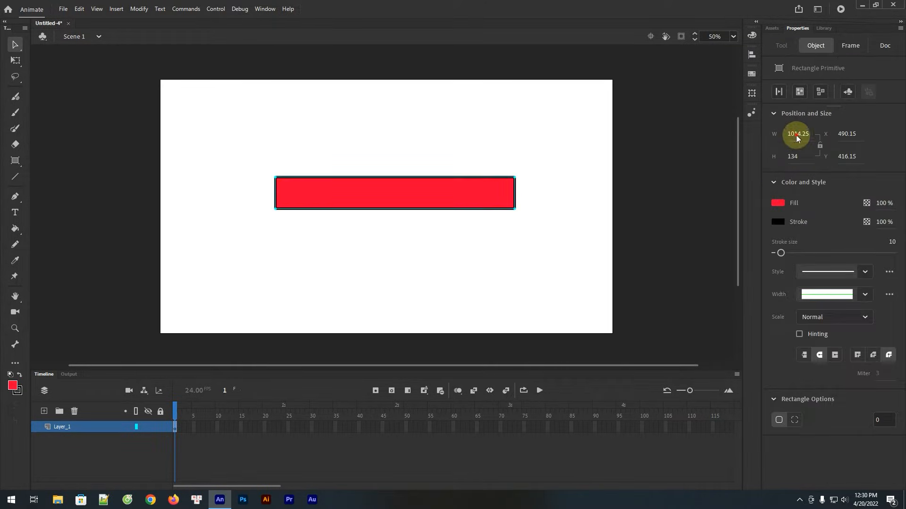
{"action": "type", "text": "1000"}
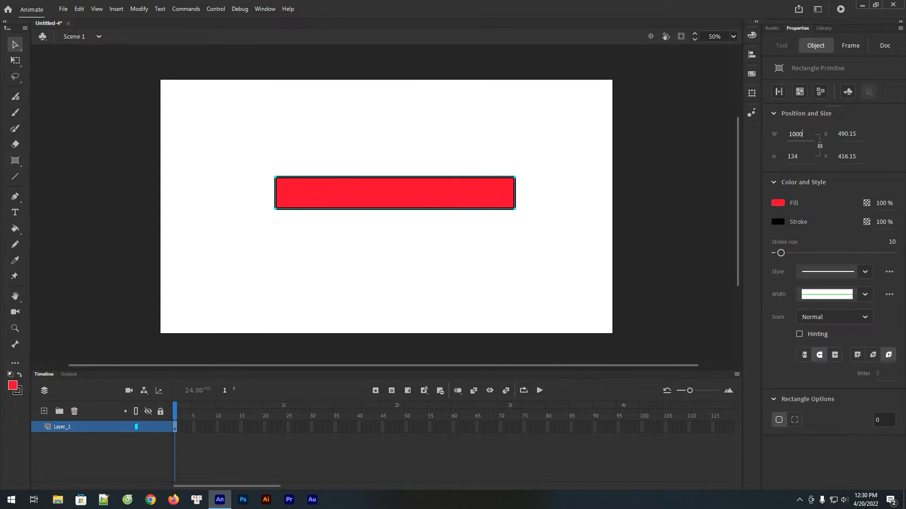
{"action": "left_click", "coordinate": [796, 157]}
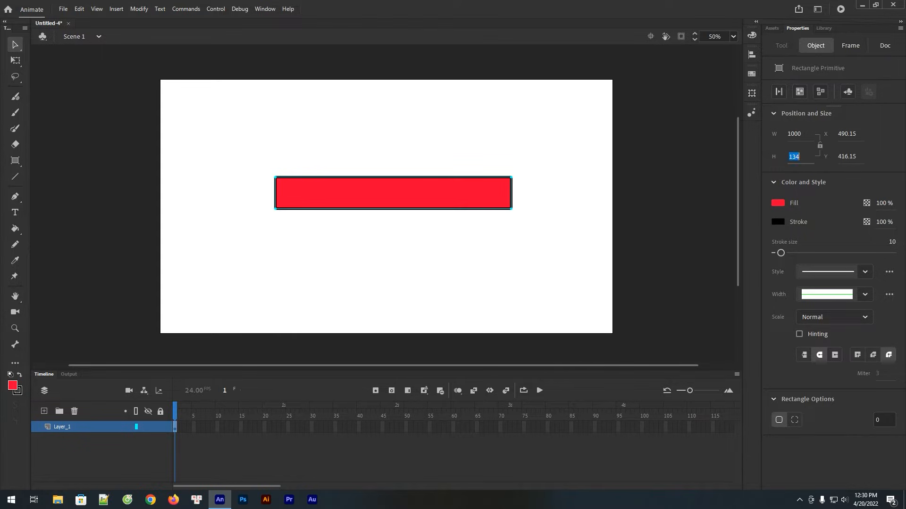
{"action": "type", "text": "100"}
{"action": "key", "text": "Return"}
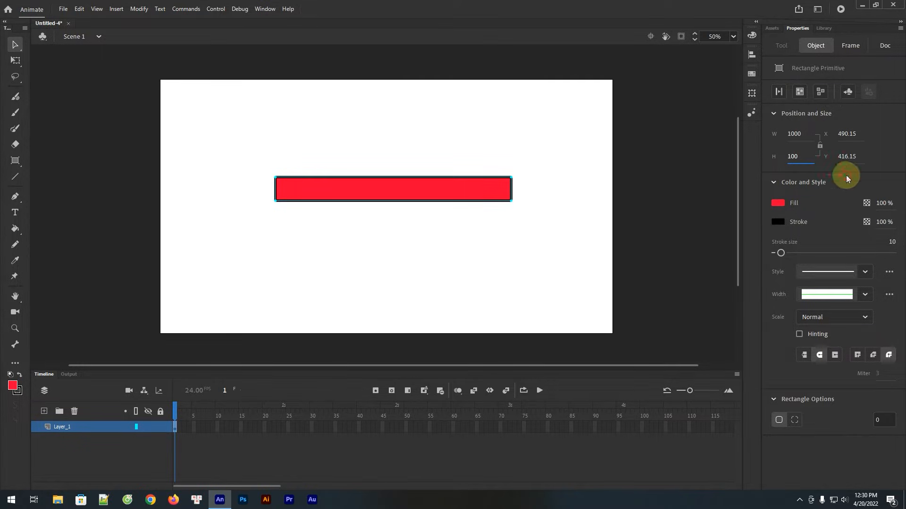
Round the rectangle's corners to a radius of about 50 and convert its outline from a line to a fill
{"action": "left_click_drag", "start_coordinate": [511, 180], "coordinate": [500, 180]}
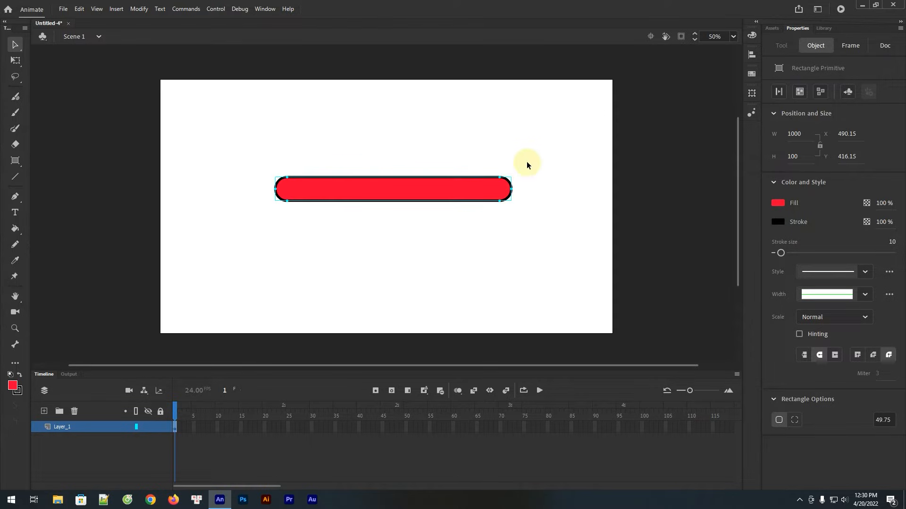
{"action": "left_click", "coordinate": [398, 228]}
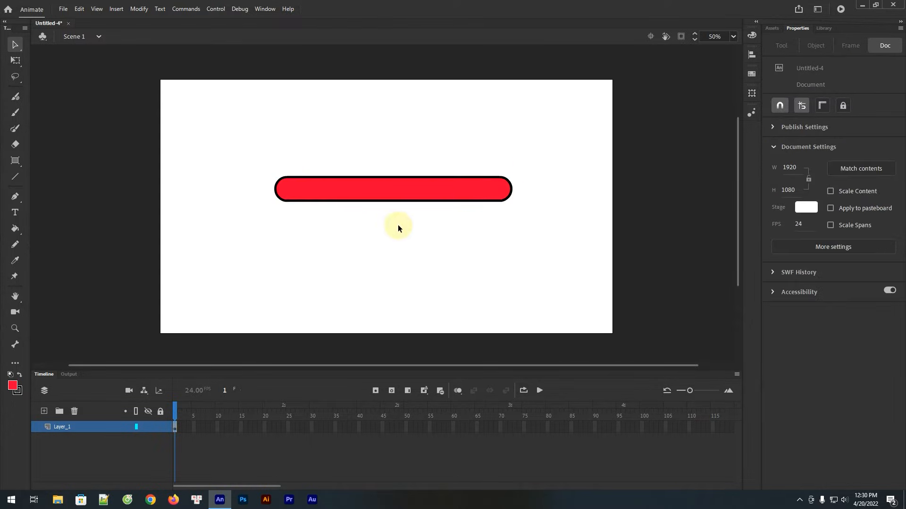
{"action": "left_click", "coordinate": [412, 190]}
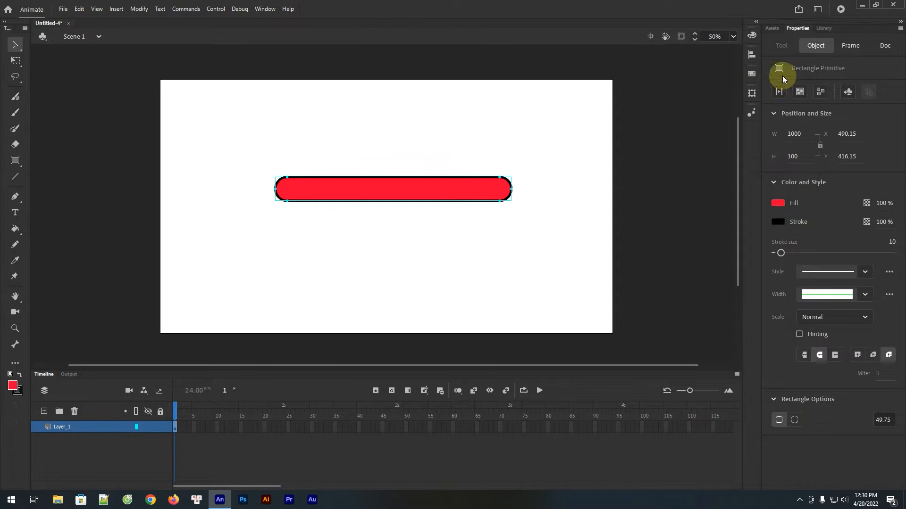
{"action": "left_click", "coordinate": [779, 92]}
{"action": "left_click", "coordinate": [507, 133]}
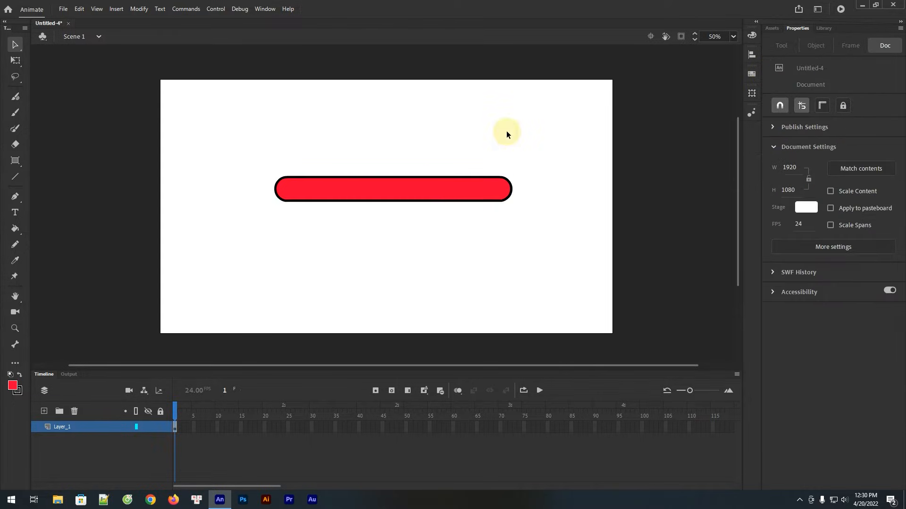
Turn the black outline and the red inner fill into two separate drawing objects
{"action": "left_click", "coordinate": [468, 187]}
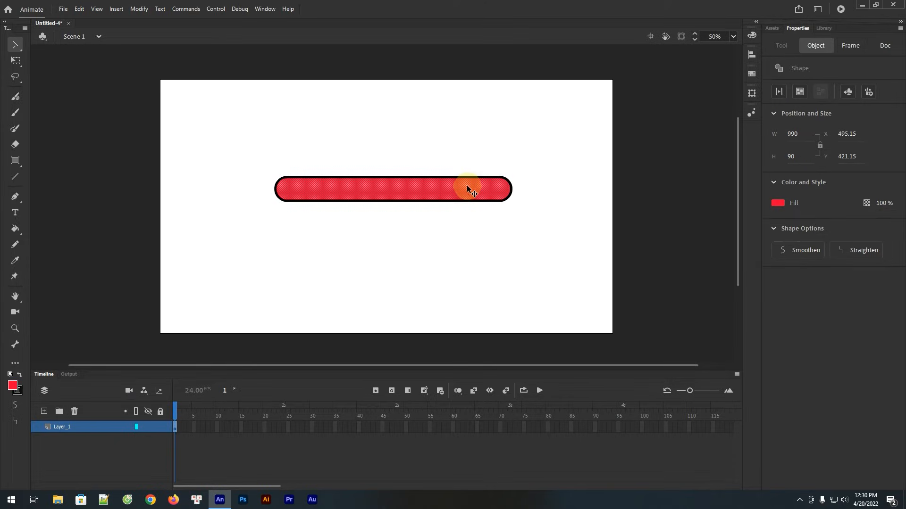
{"action": "left_click", "coordinate": [466, 165]}
{"action": "double_click", "coordinate": [469, 178]}
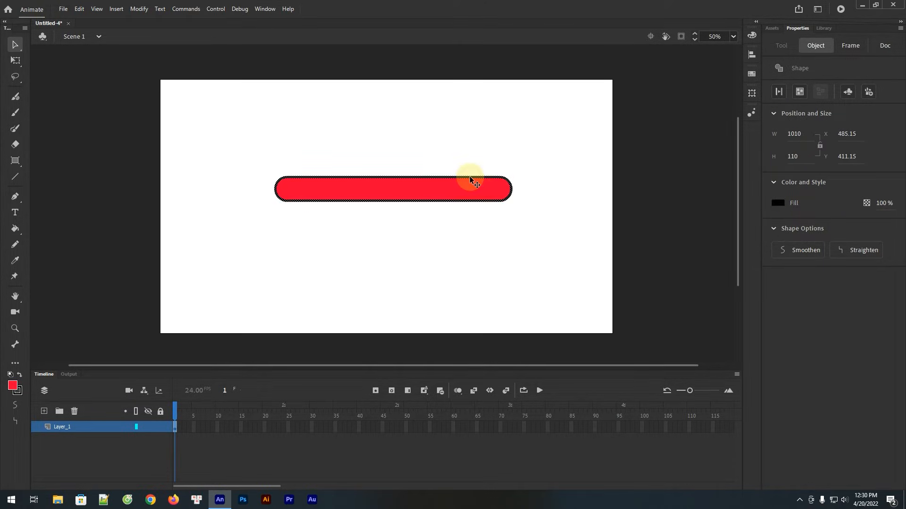
{"action": "left_click", "coordinate": [798, 92]}
{"action": "left_click", "coordinate": [414, 207]}
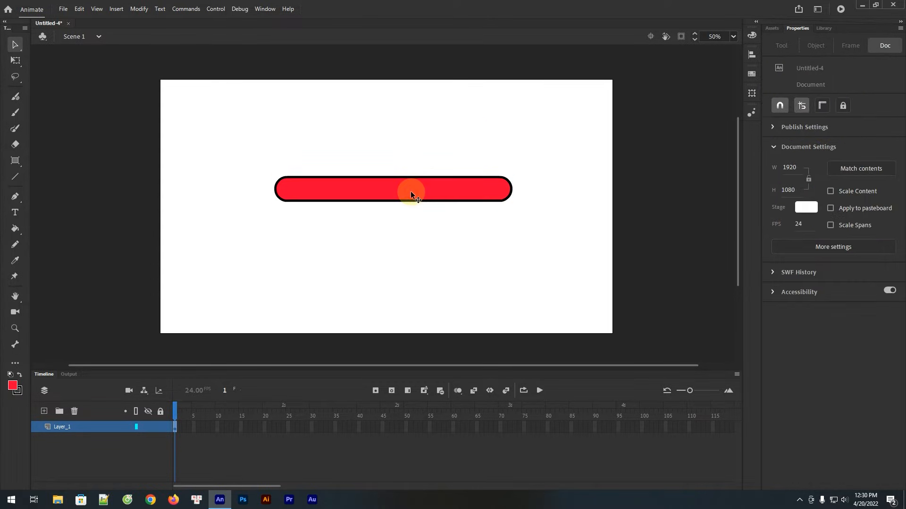
{"action": "left_click", "coordinate": [411, 191]}
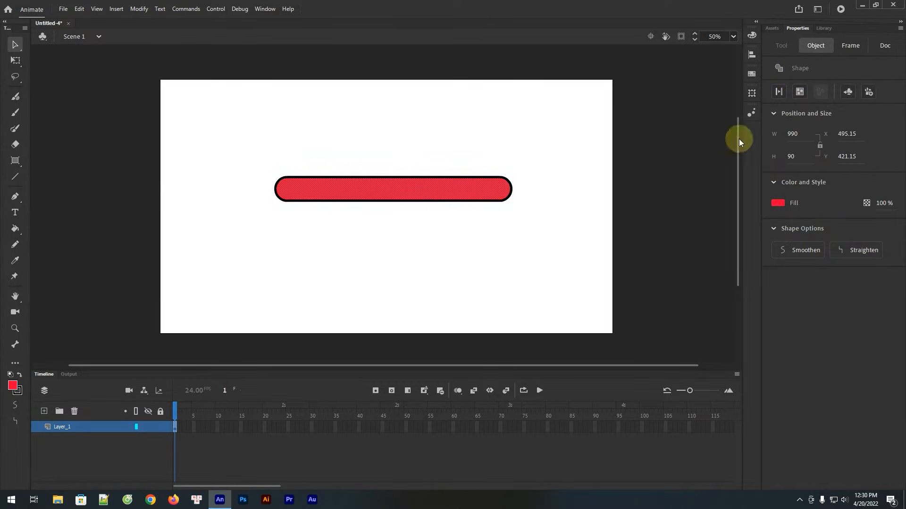
{"action": "left_click", "coordinate": [802, 95]}
{"action": "left_click", "coordinate": [461, 117]}
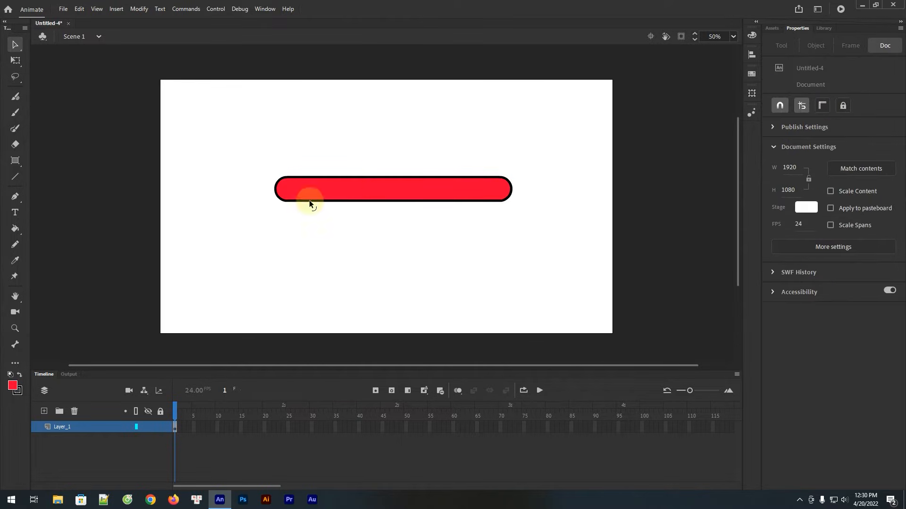
Resize the red inner bar to 980 by 80 and change its fill to black (#000000)
{"action": "left_click", "coordinate": [347, 191]}
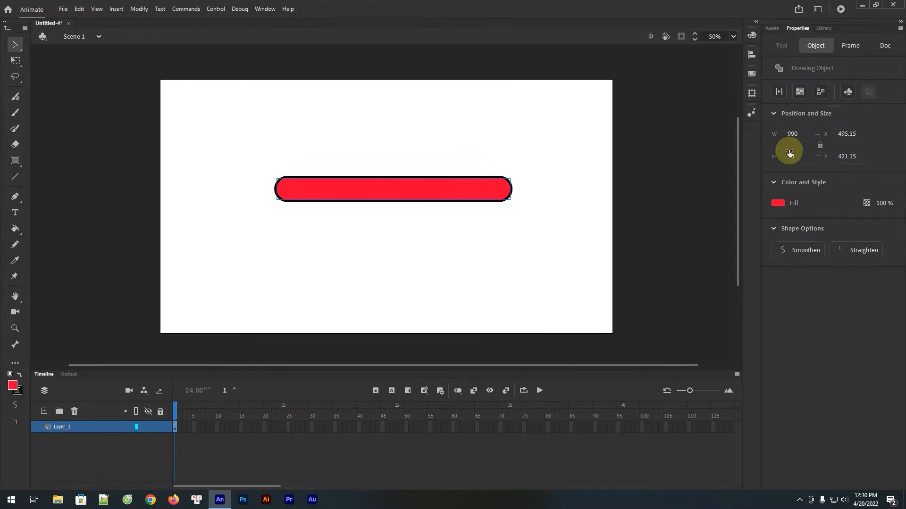
{"action": "left_click", "coordinate": [793, 135]}
{"action": "type", "text": "9802"}
{"action": "left_click", "coordinate": [796, 155]}
{"action": "type", "text": "80"}
{"action": "left_click", "coordinate": [845, 184]}
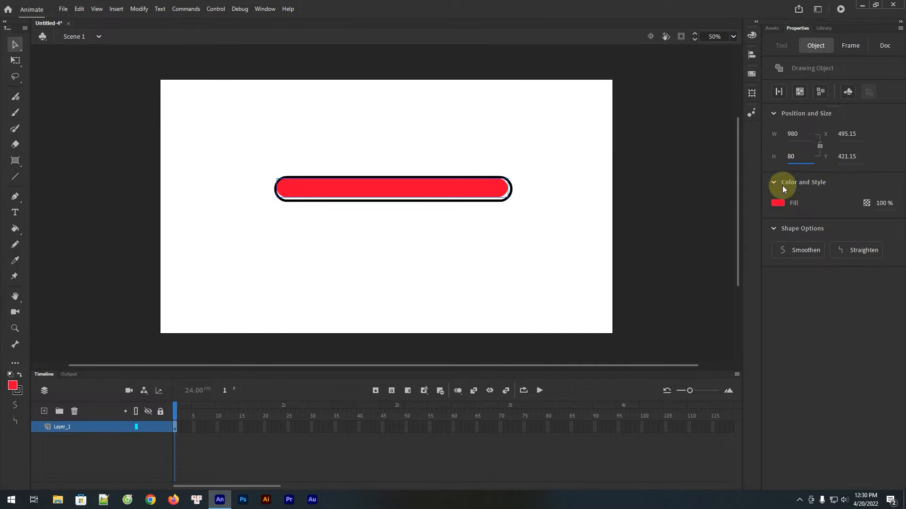
{"action": "left_click", "coordinate": [779, 203]}
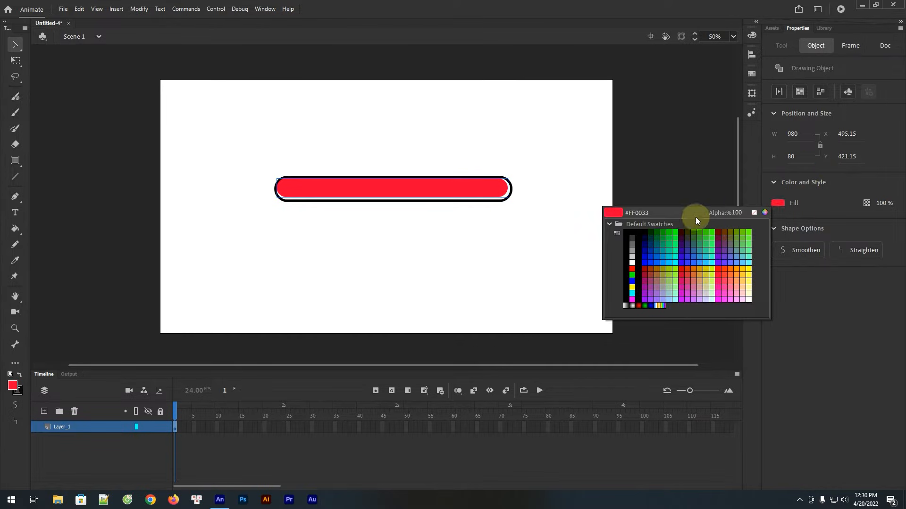
{"action": "left_click", "coordinate": [634, 231]}
Align the inner bar and the outline on their horizontal and vertical centres
{"action": "mouse_move", "coordinate": [548, 139]}
{"action": "left_mouse_down"}
{"action": "mouse_move", "coordinate": [334, 236]}
{"action": "mouse_move", "coordinate": [262, 251]}
{"action": "left_mouse_up"}
{"action": "left_click", "coordinate": [752, 54]}
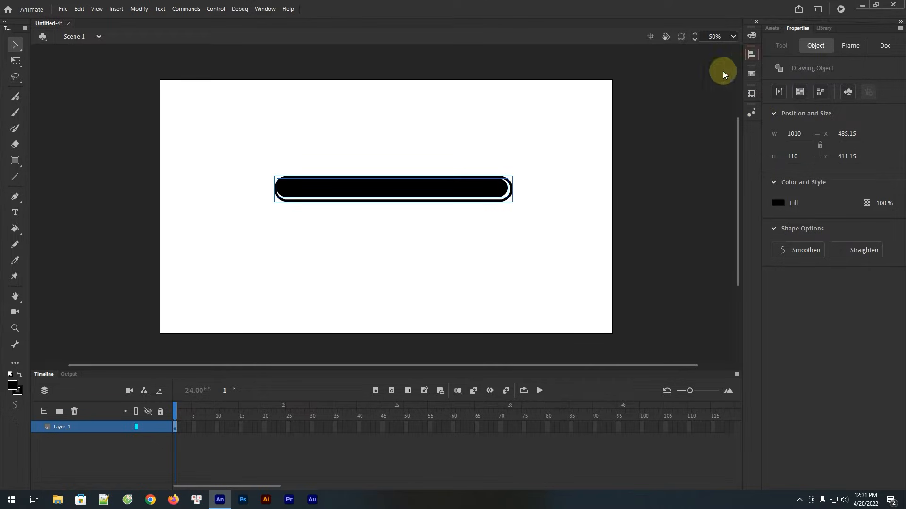
{"action": "left_click", "coordinate": [641, 72]}
{"action": "left_click", "coordinate": [672, 74]}
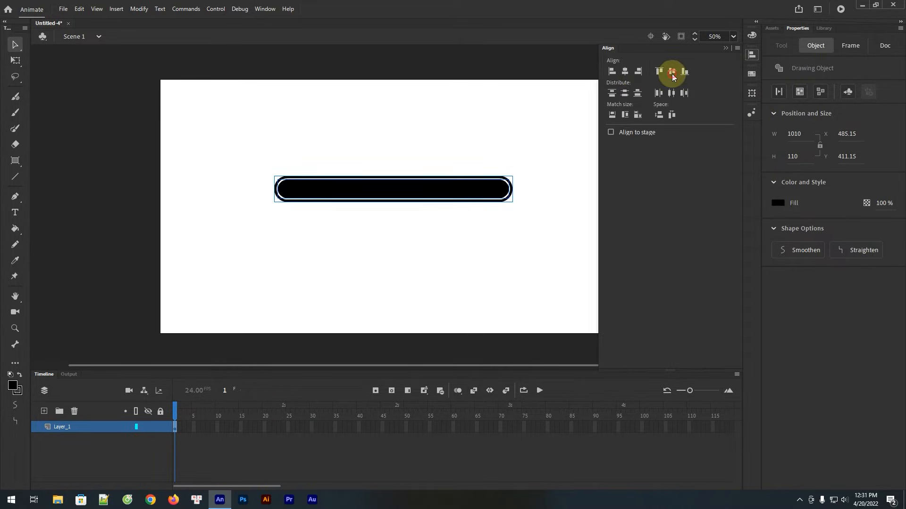
{"action": "left_click", "coordinate": [469, 123]}
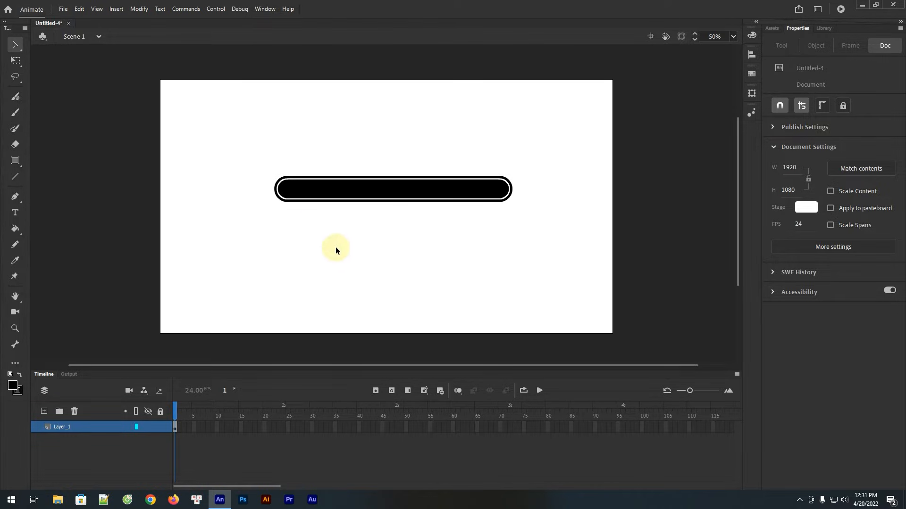
Move the black inner bar in place onto a new layer above Layer_1, and lock Layer_1
{"action": "left_click", "coordinate": [354, 191]}
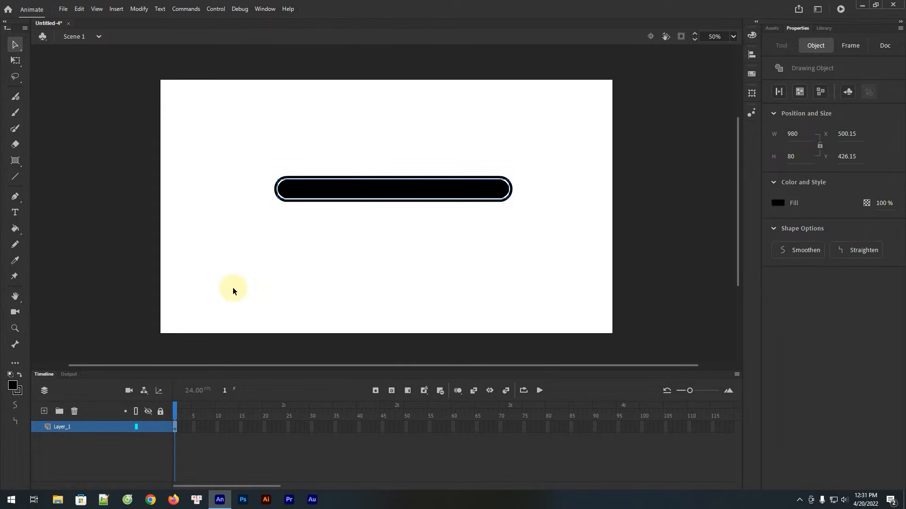
{"action": "right_click", "coordinate": [334, 189]}
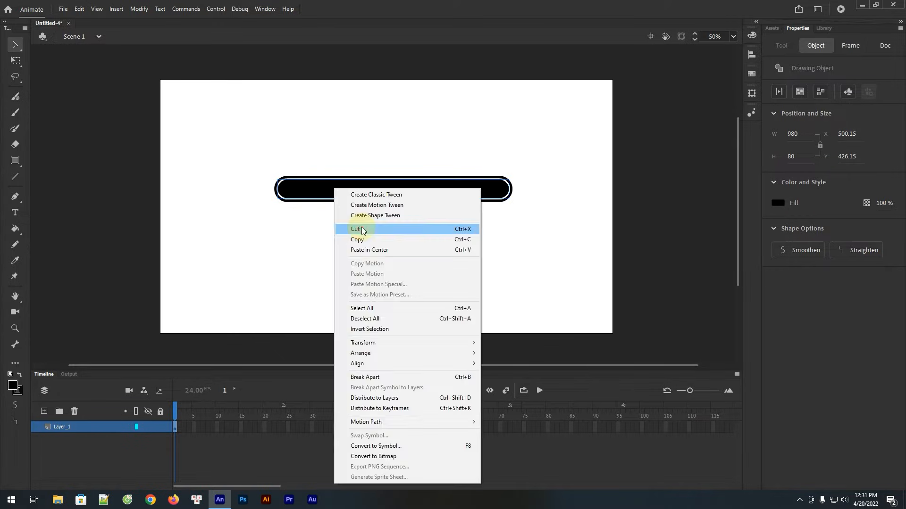
{"action": "left_click", "coordinate": [347, 229]}
{"action": "left_click", "coordinate": [46, 412]}
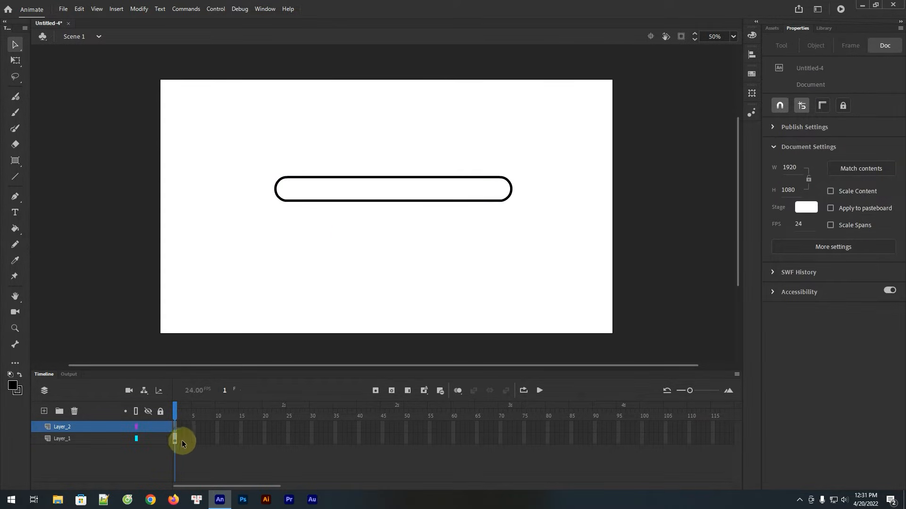
{"action": "left_click", "coordinate": [175, 428]}
{"action": "left_click", "coordinate": [160, 439]}
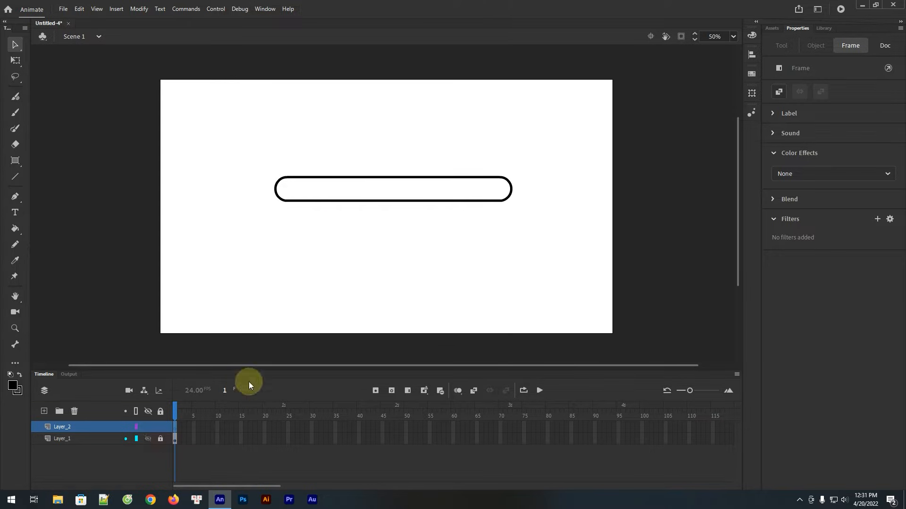
{"action": "right_click", "coordinate": [339, 190]}
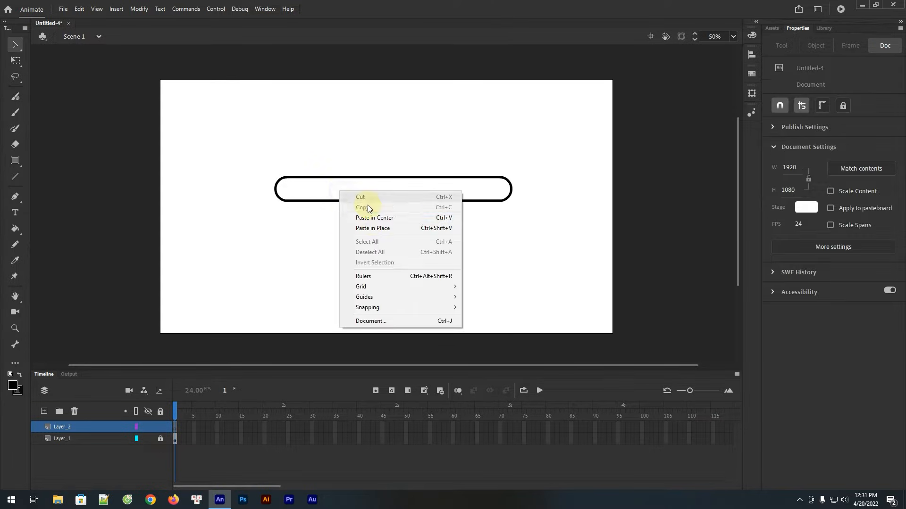
{"action": "left_click", "coordinate": [378, 228]}
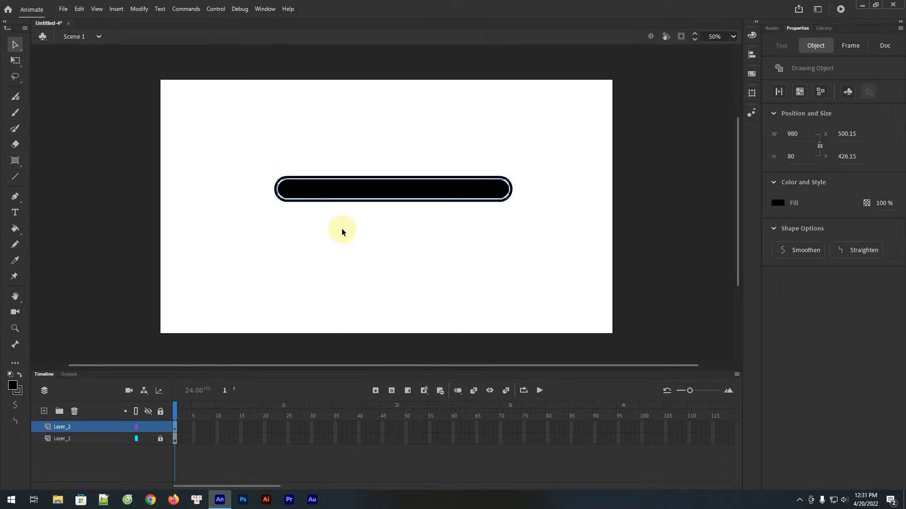
{"action": "left_click", "coordinate": [342, 230]}
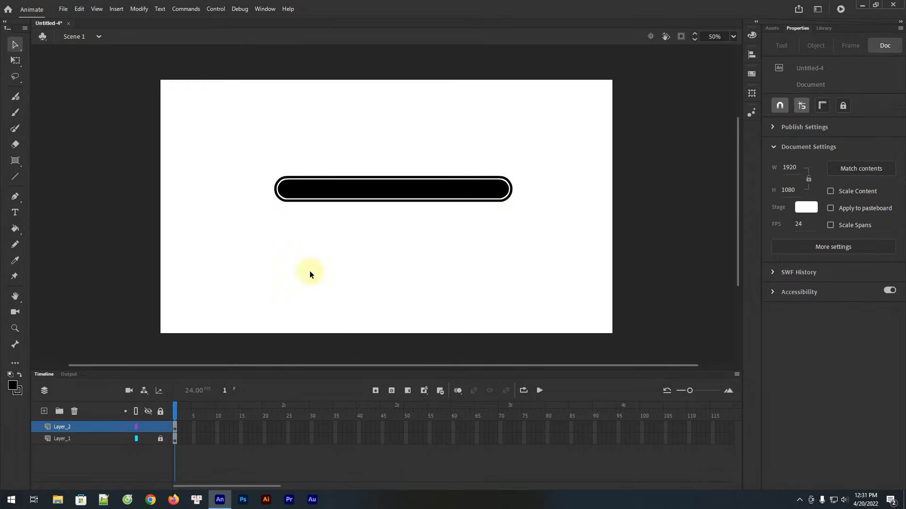
Copy the inner bar in place onto a new layer above Layer_2, and lock Layer_2
{"action": "right_click", "coordinate": [350, 190]}
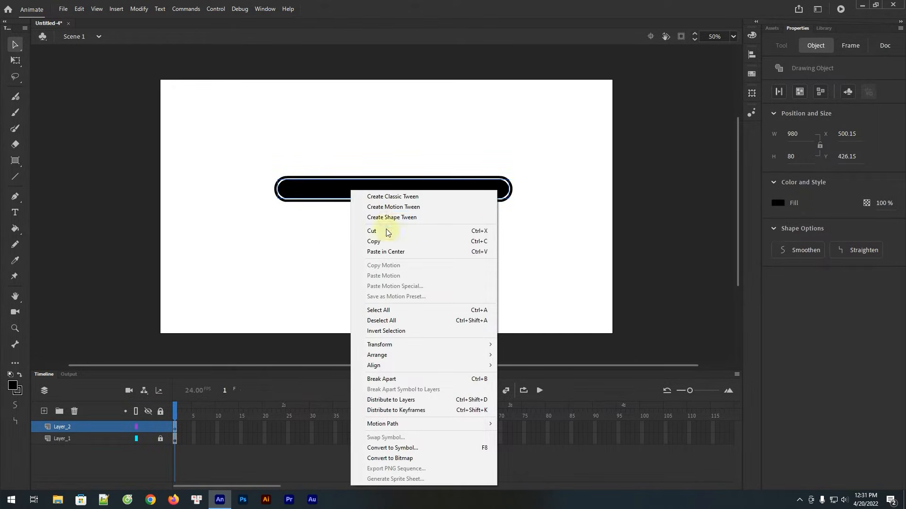
{"action": "left_click", "coordinate": [386, 252]}
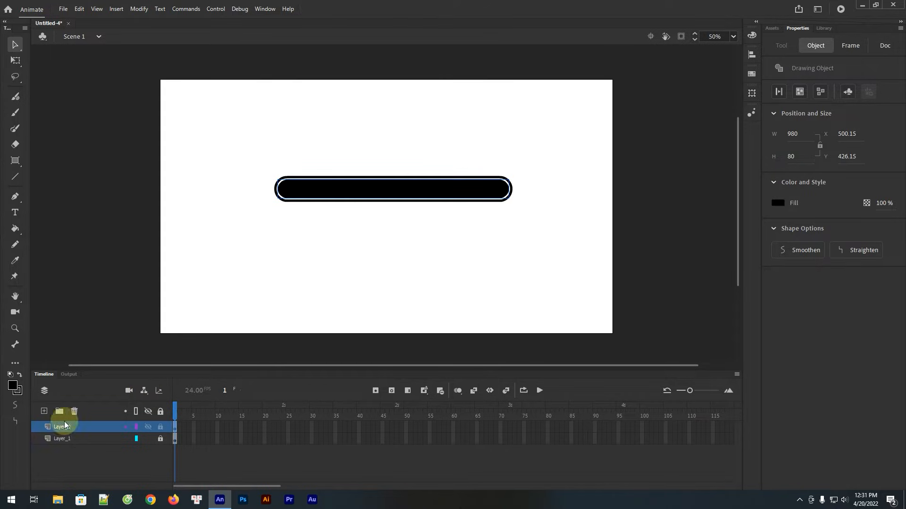
{"action": "left_click", "coordinate": [44, 412]}
{"action": "left_click", "coordinate": [160, 439]}
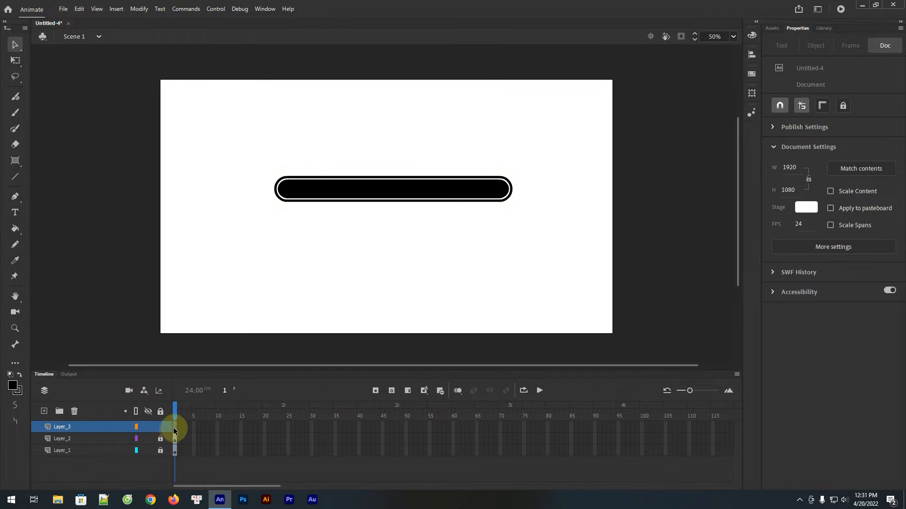
{"action": "right_click", "coordinate": [350, 209]}
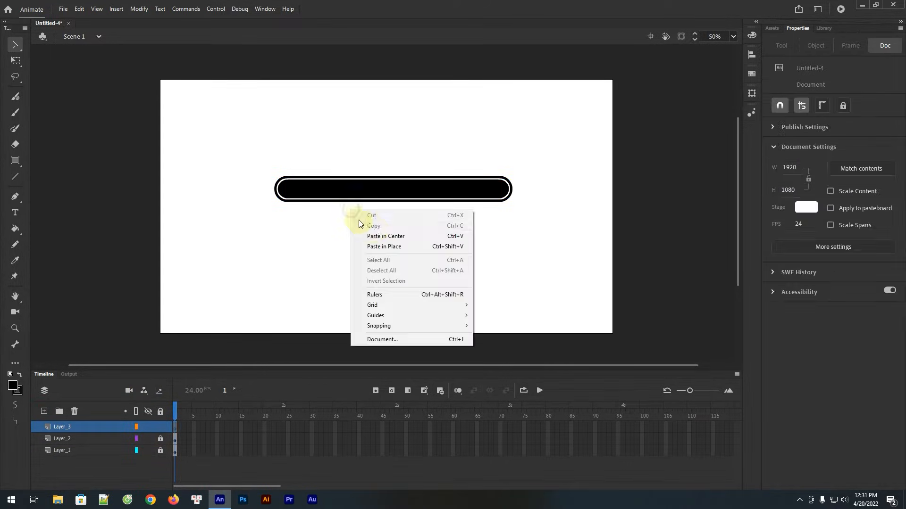
{"action": "left_click", "coordinate": [385, 247]}
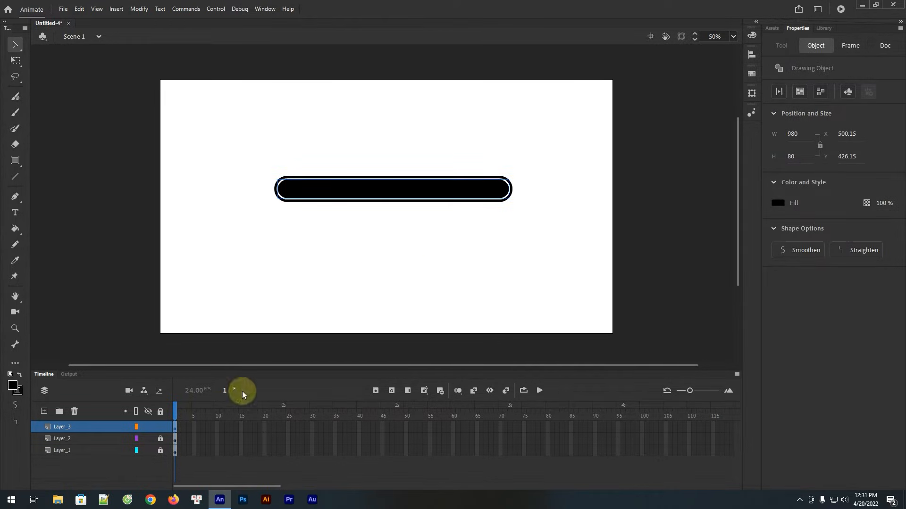
Move the Layer_3 bar left to X -479.85, end to end with the inner bar, and extend all three layers to frame 100
{"action": "left_click_drag", "start_coordinate": [490, 190], "coordinate": [338, 188]}
{"action": "left_click_drag", "start_coordinate": [267, 189], "coordinate": [259, 189]}
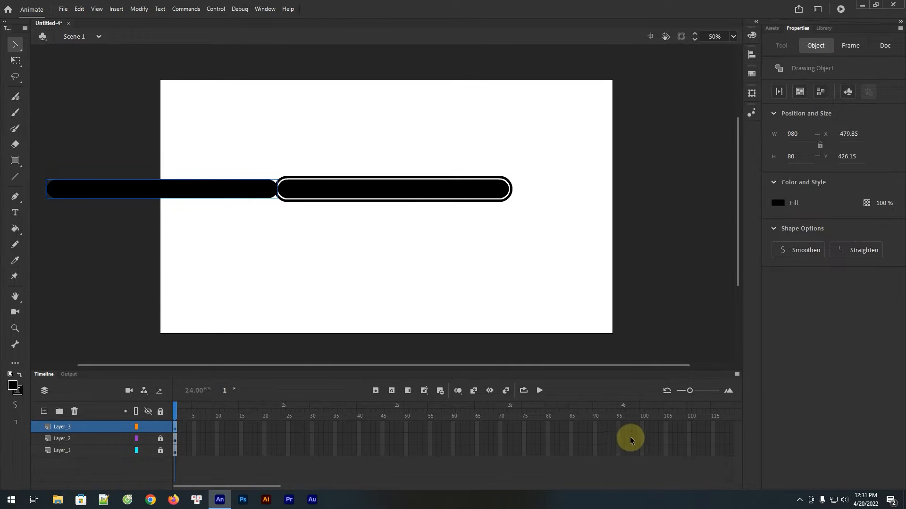
{"action": "left_click_drag", "start_coordinate": [642, 426], "coordinate": [644, 454]}
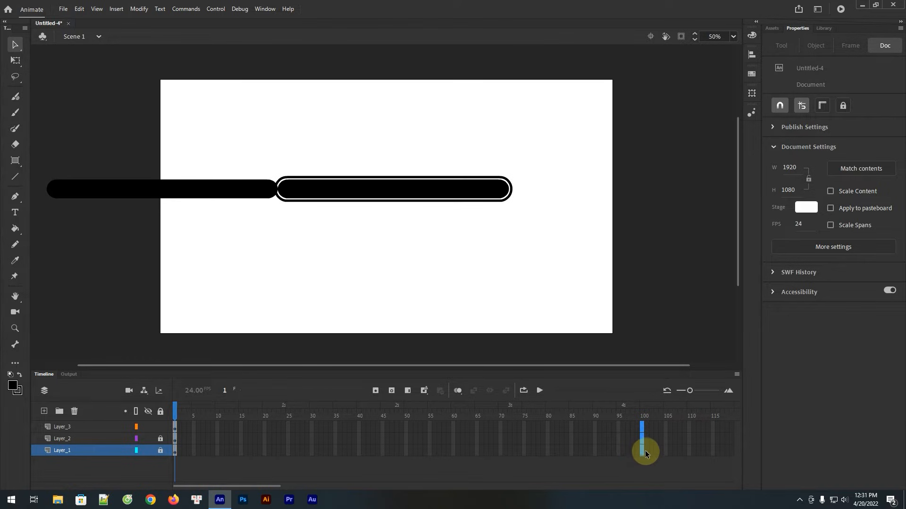
{"action": "key", "text": "F5"}
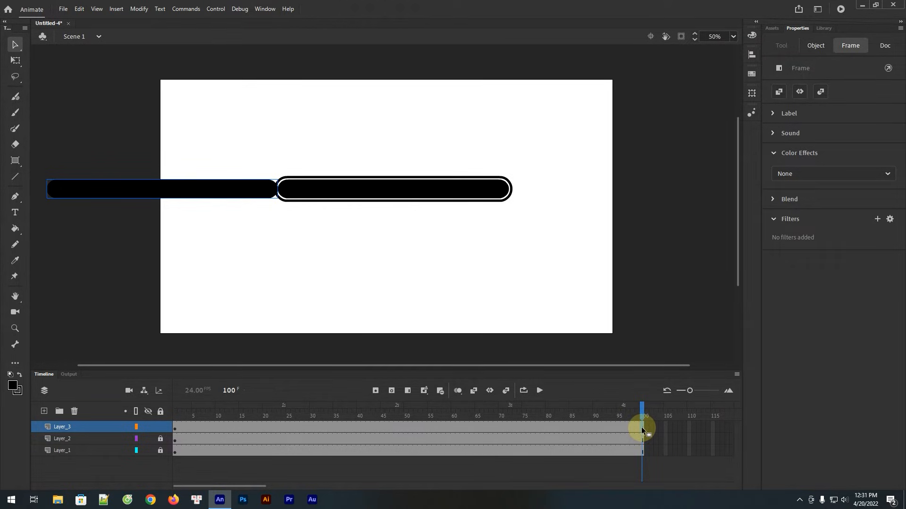
Keyframe the Layer_3 bar back over the inner bar at X 500.15 on frame 100 and apply a shape tween across the layer
{"action": "left_click_drag", "start_coordinate": [123, 191], "coordinate": [353, 190]}
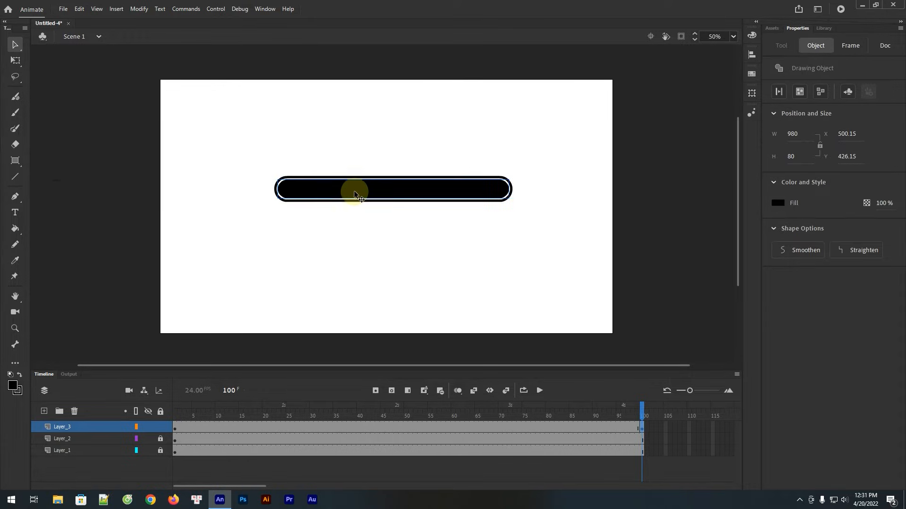
{"action": "right_click", "coordinate": [271, 429]}
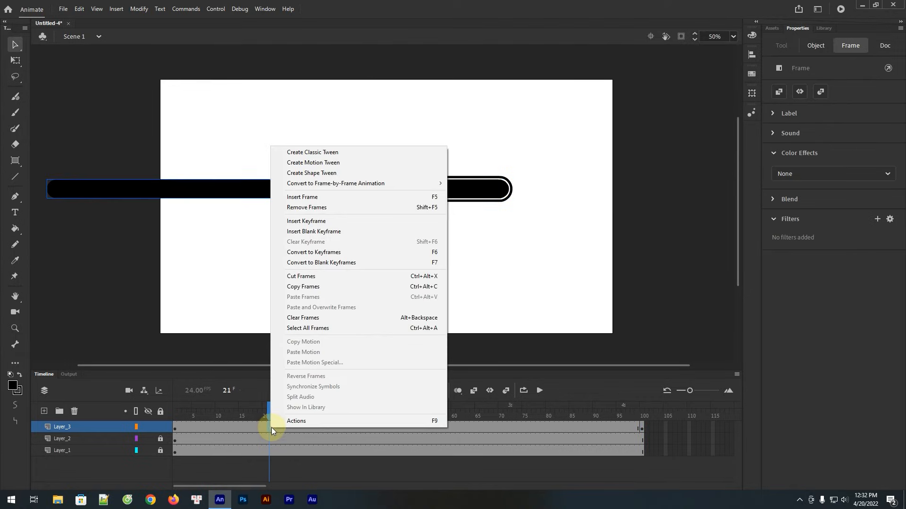
{"action": "left_click", "coordinate": [305, 173]}
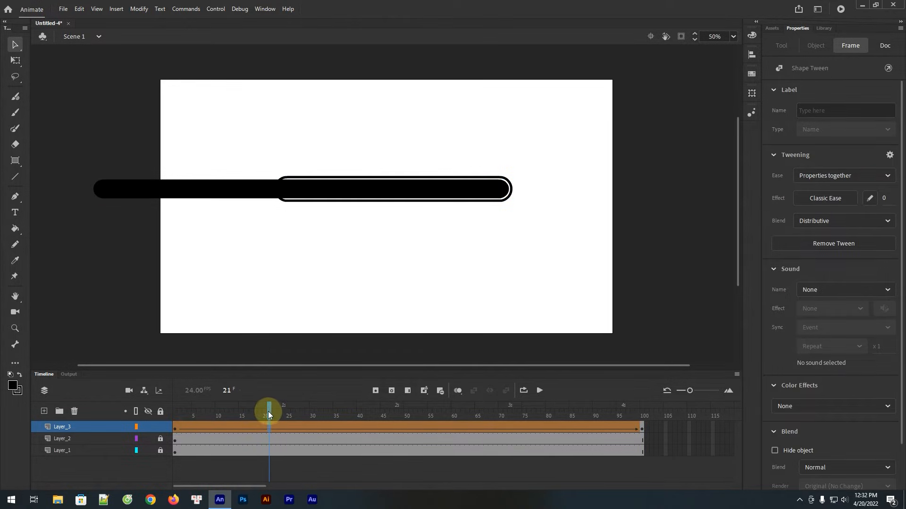
{"action": "left_click_drag", "start_coordinate": [268, 412], "coordinate": [641, 411]}
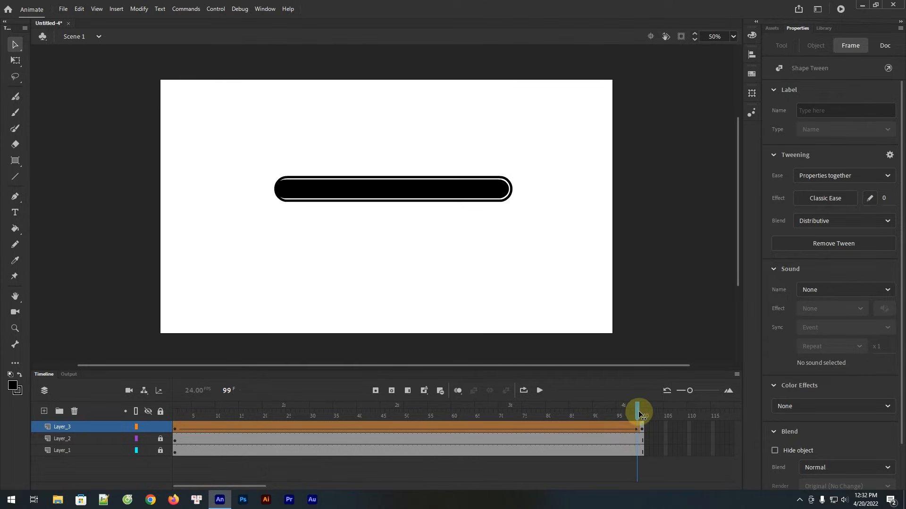
Turn Layer_3 into a mask for Layer_2 and scrub the timeline to check the fill animation
{"action": "right_click", "coordinate": [75, 427]}
{"action": "left_click", "coordinate": [117, 325]}
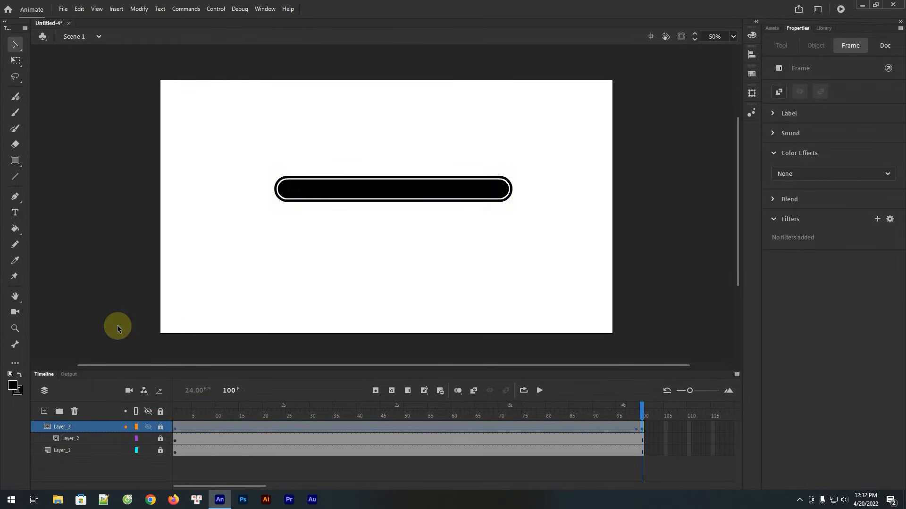
{"action": "left_click_drag", "start_coordinate": [633, 412], "coordinate": [642, 429]}
{"action": "left_click", "coordinate": [355, 268]}
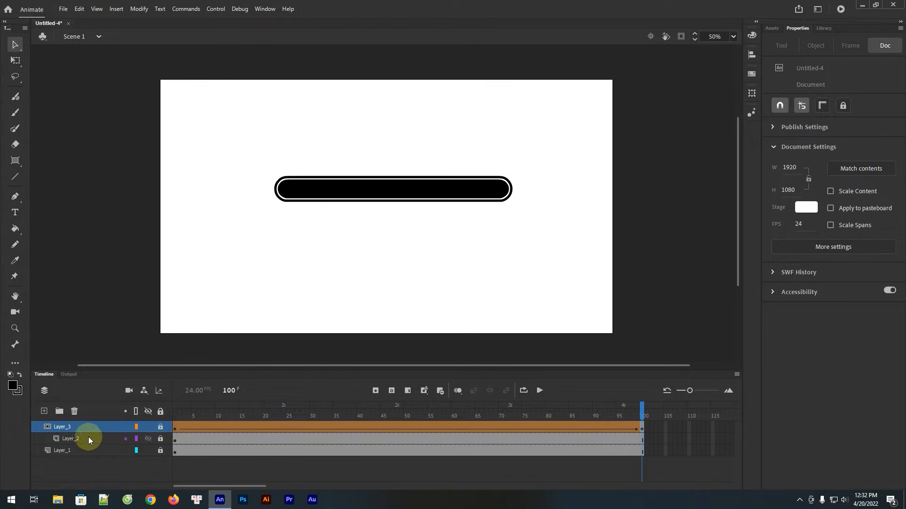
On frame 1 of a new top layer, draw a circle about 114 px wide with a #FF0033 fill above the bar outline's left end
{"action": "left_click", "coordinate": [44, 412]}
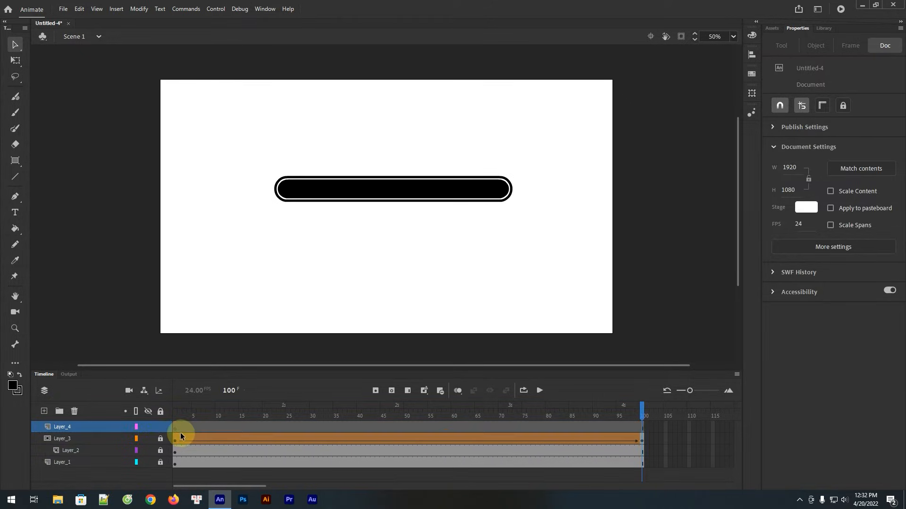
{"action": "left_click", "coordinate": [160, 438]}
{"action": "left_click", "coordinate": [174, 426]}
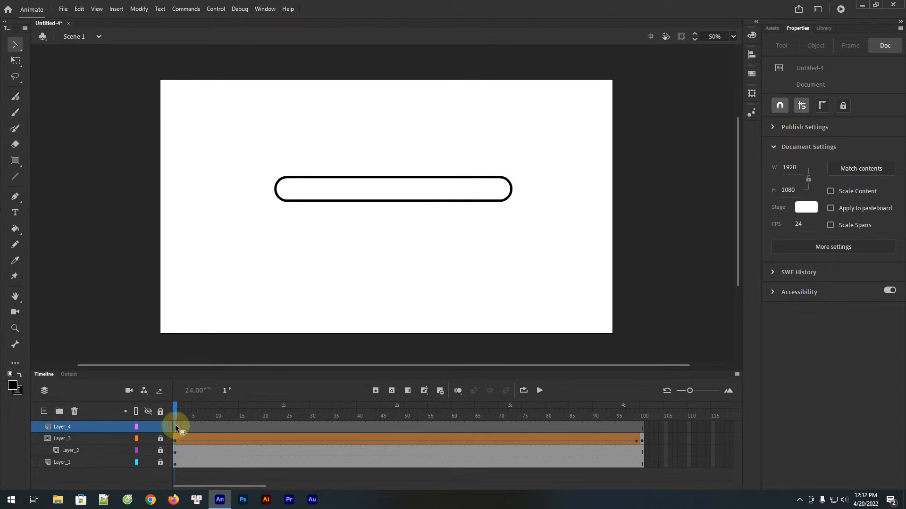
{"action": "left_click", "coordinate": [17, 161]}
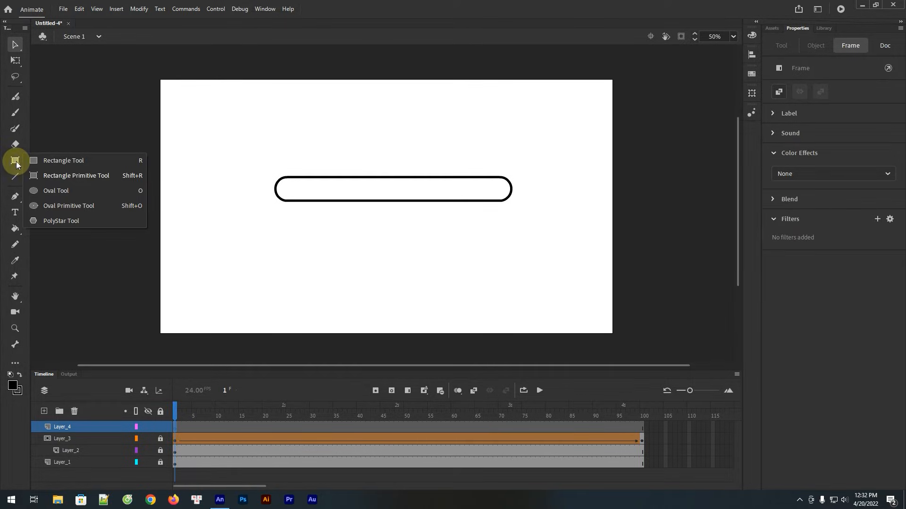
{"action": "left_click", "coordinate": [59, 194]}
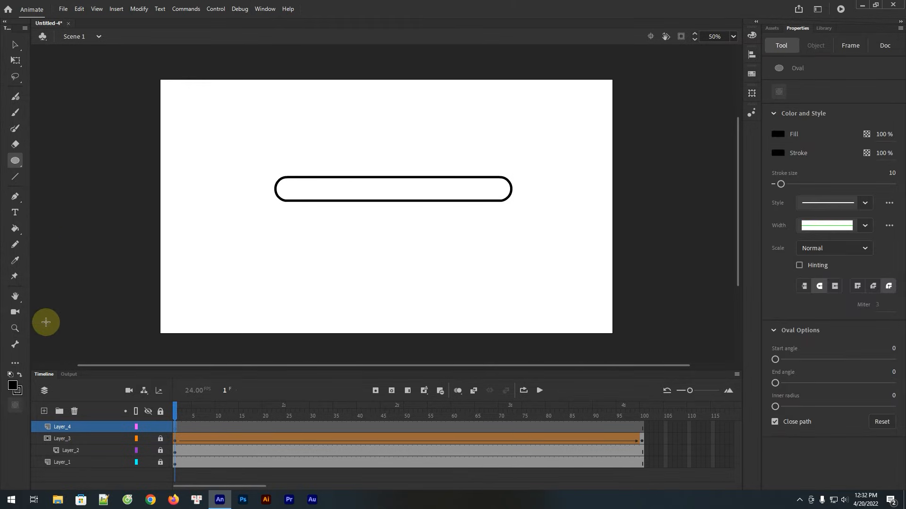
{"action": "left_click", "coordinate": [13, 388]}
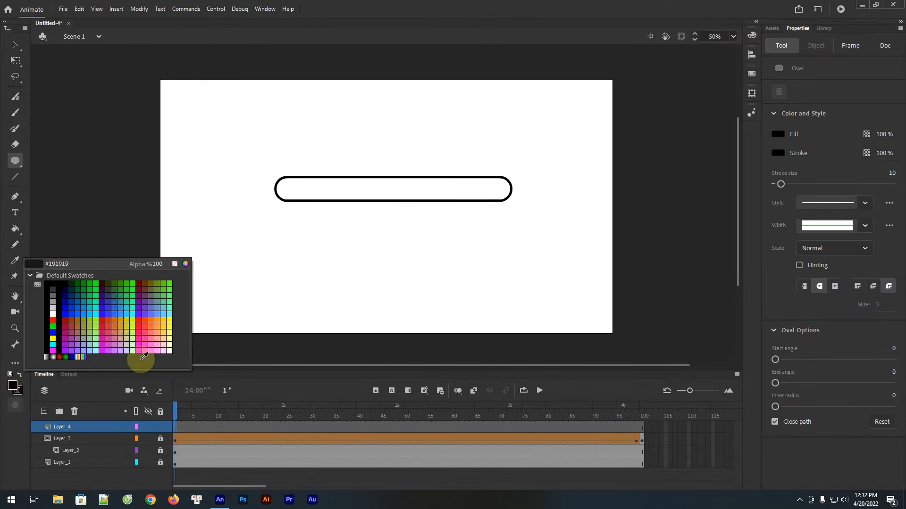
{"action": "left_click", "coordinate": [141, 325]}
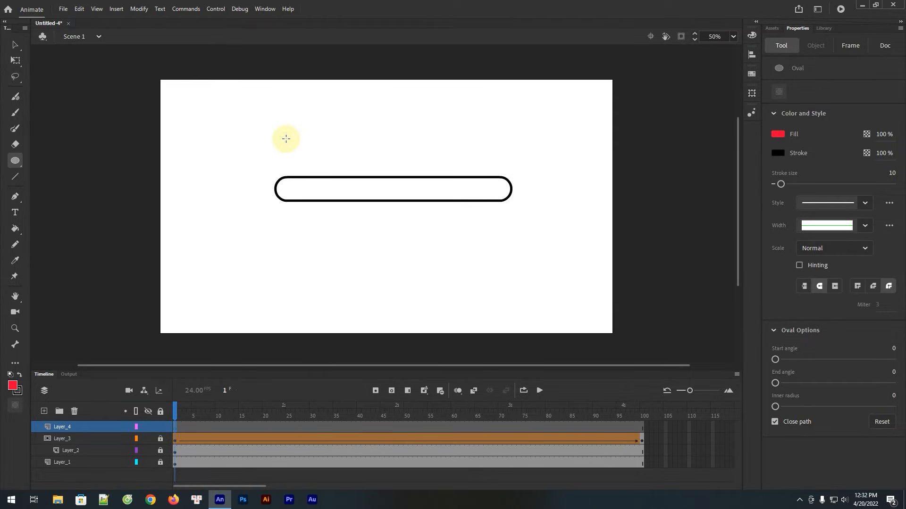
{"action": "left_click_drag", "start_coordinate": [285, 138], "coordinate": [311, 168]}
Move the red circle up and left on the stage to about X 396, Y 158
{"action": "key", "text": "v"}
{"action": "left_click", "coordinate": [307, 151]}
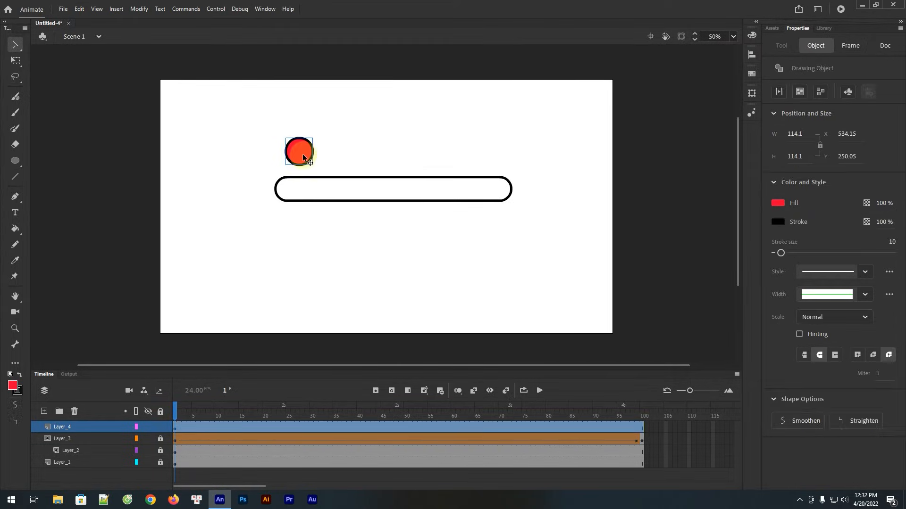
{"action": "left_click_drag", "start_coordinate": [271, 134], "coordinate": [274, 135]}
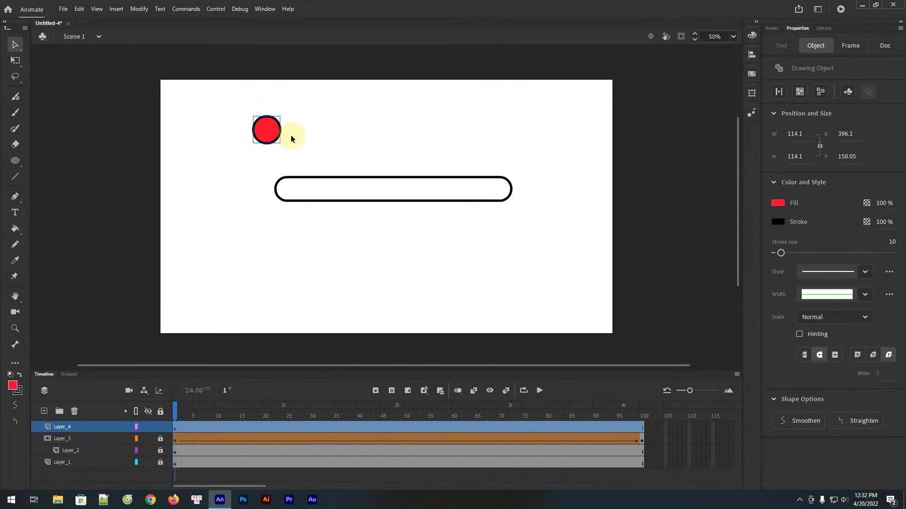
{"action": "left_click", "coordinate": [293, 137]}
{"action": "left_click", "coordinate": [272, 136]}
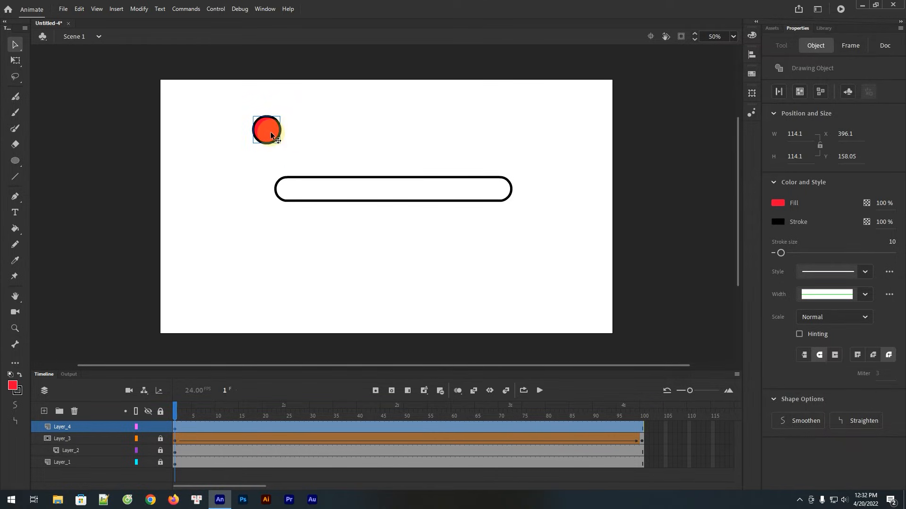
Set the red circle's width and height to 110
{"action": "left_click", "coordinate": [791, 132]}
{"action": "left_click", "coordinate": [799, 134]}
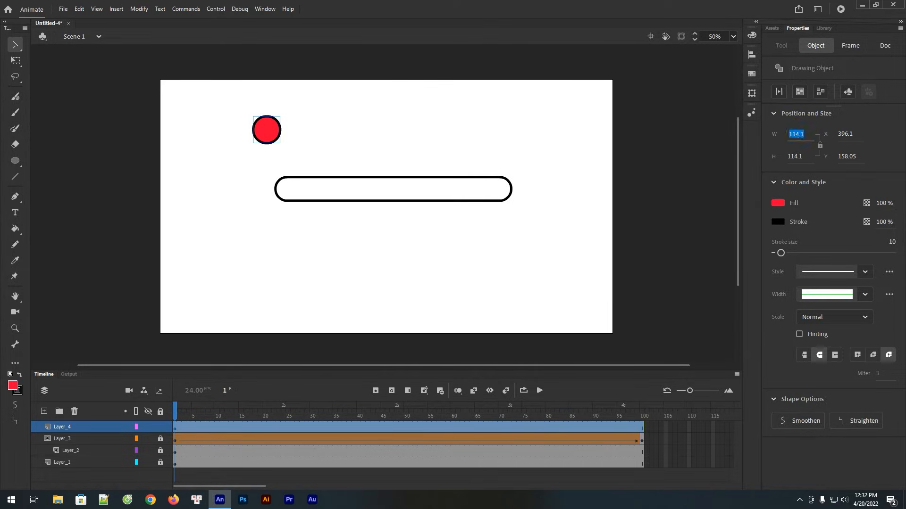
{"action": "type", "text": "110"}
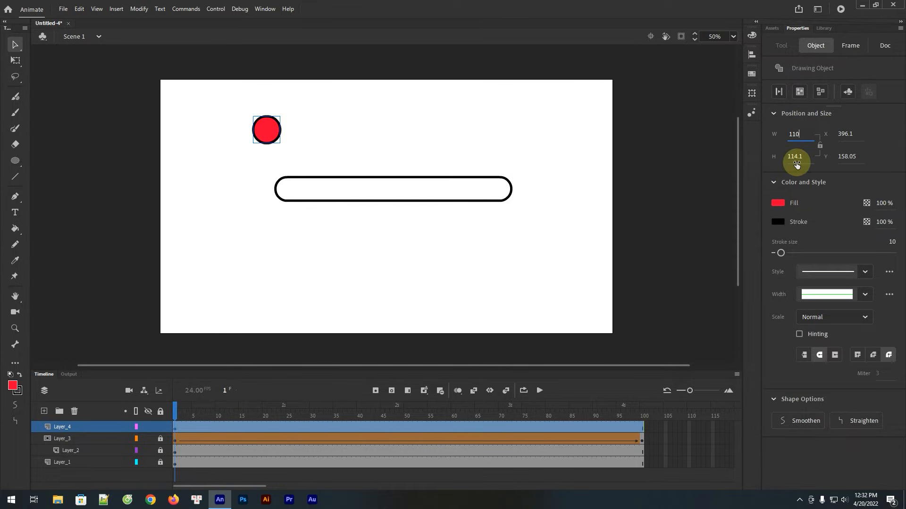
{"action": "left_click", "coordinate": [797, 162]}
{"action": "type", "text": "110"}
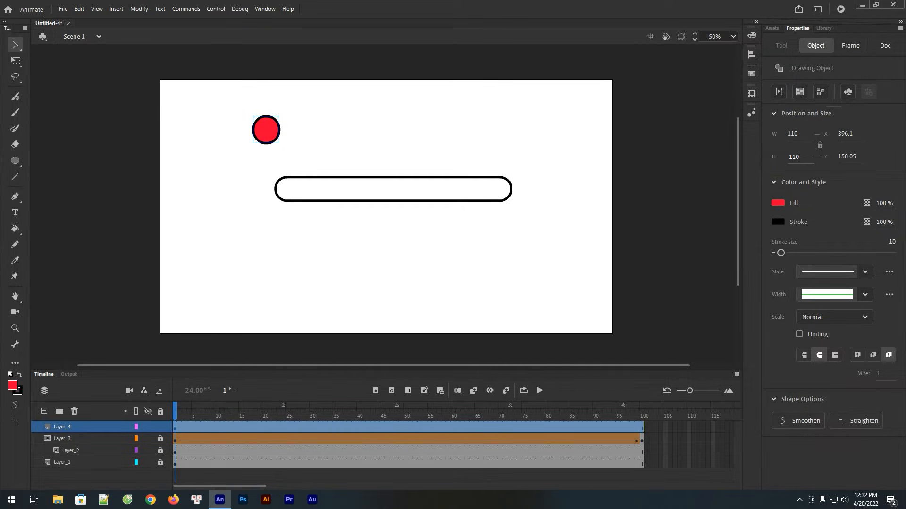
{"action": "key", "text": "Return"}
Convert the circle's black outline from a line to a fill and select the converted shape
{"action": "left_click", "coordinate": [779, 92]}
{"action": "left_click", "coordinate": [362, 137]}
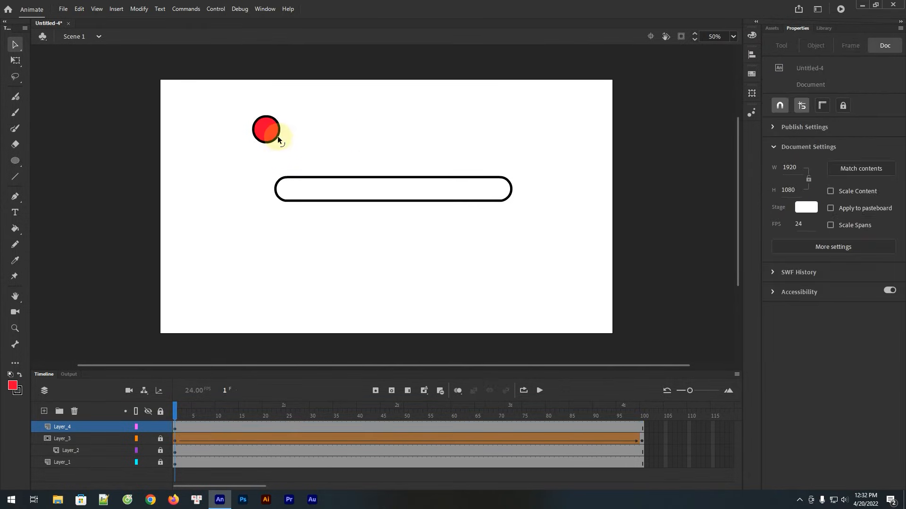
{"action": "left_click", "coordinate": [278, 135]}
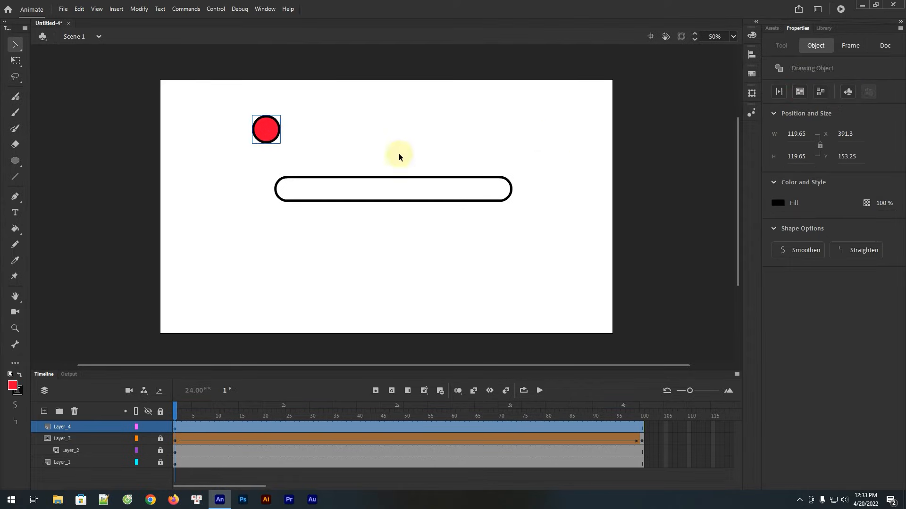
Turn the red circle fill into a drawing object separate from its black ring, keeping it in place
{"action": "left_click", "coordinate": [370, 150]}
{"action": "left_click", "coordinate": [269, 136]}
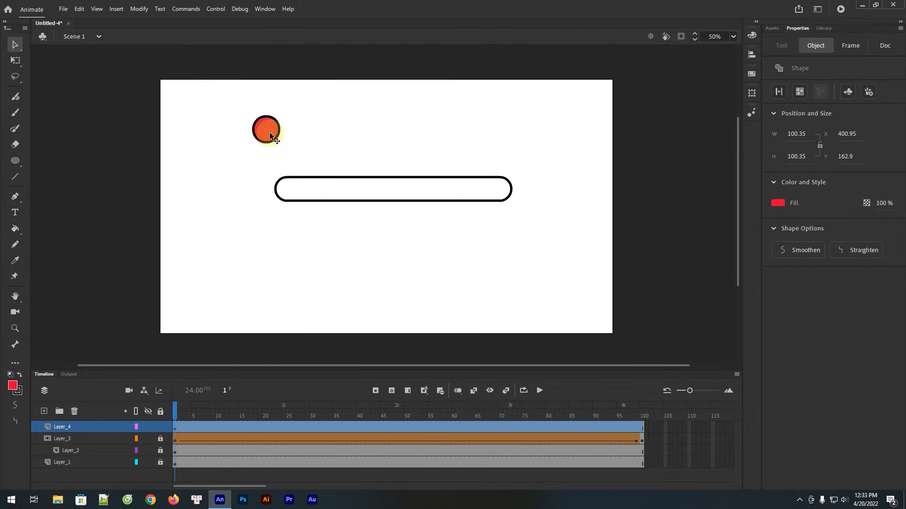
{"action": "left_click", "coordinate": [798, 92]}
{"action": "left_click", "coordinate": [310, 124]}
{"action": "left_click_drag", "start_coordinate": [267, 131], "coordinate": [310, 119]}
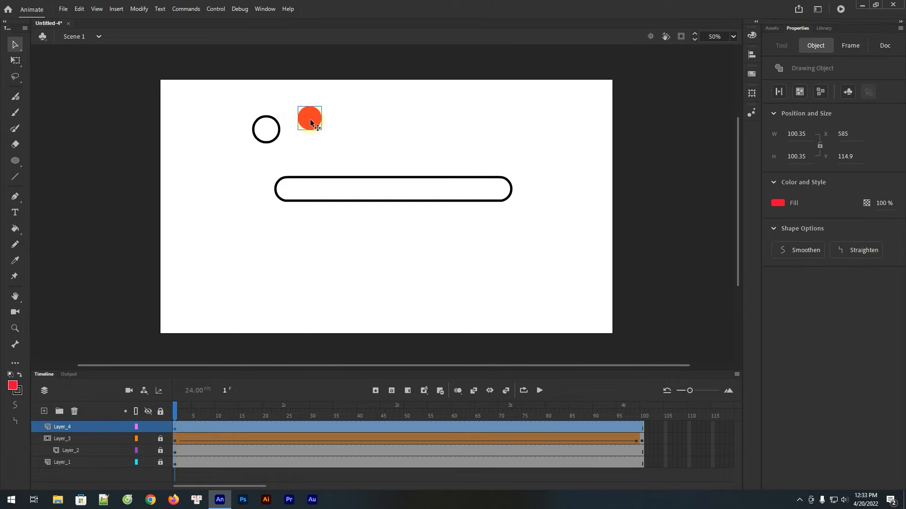
{"action": "key", "text": "ctrl+z"}
Set the inner circle's width and height to 90 and its fill color to #000000
{"action": "left_click", "coordinate": [276, 131]}
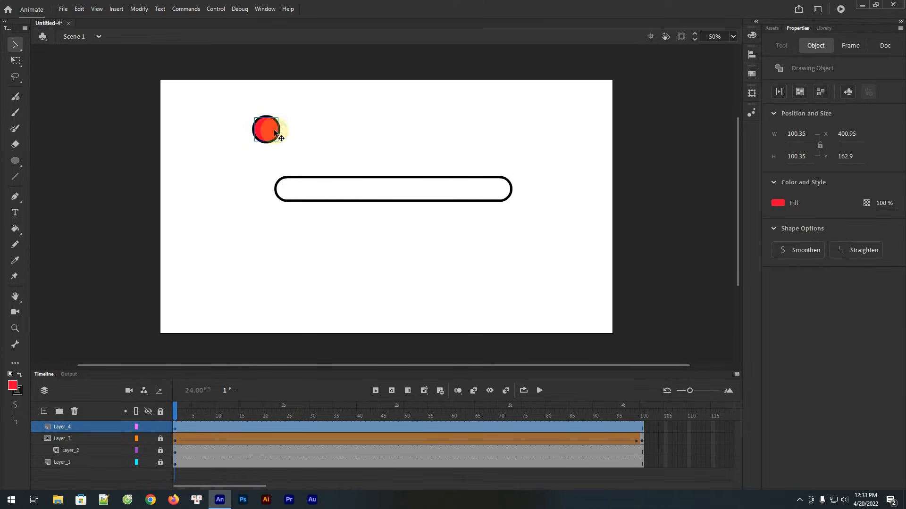
{"action": "left_click", "coordinate": [797, 137]}
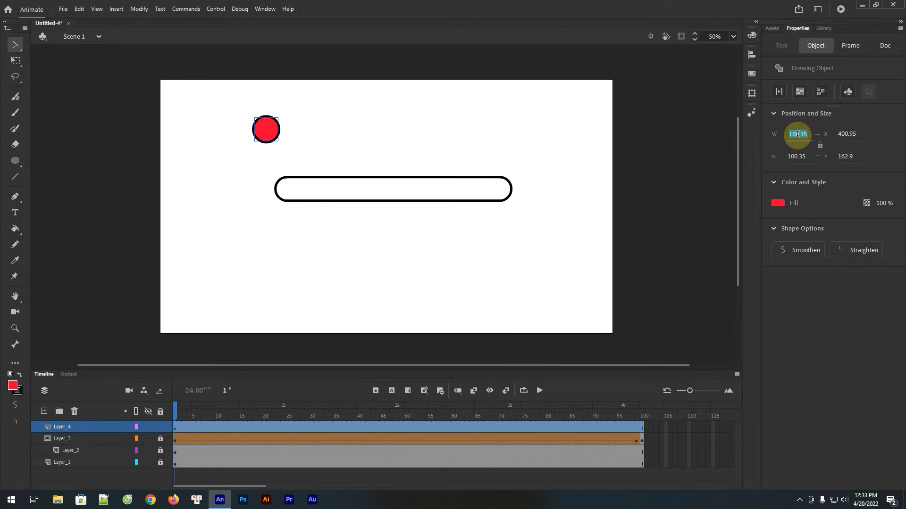
{"action": "type", "text": "90"}
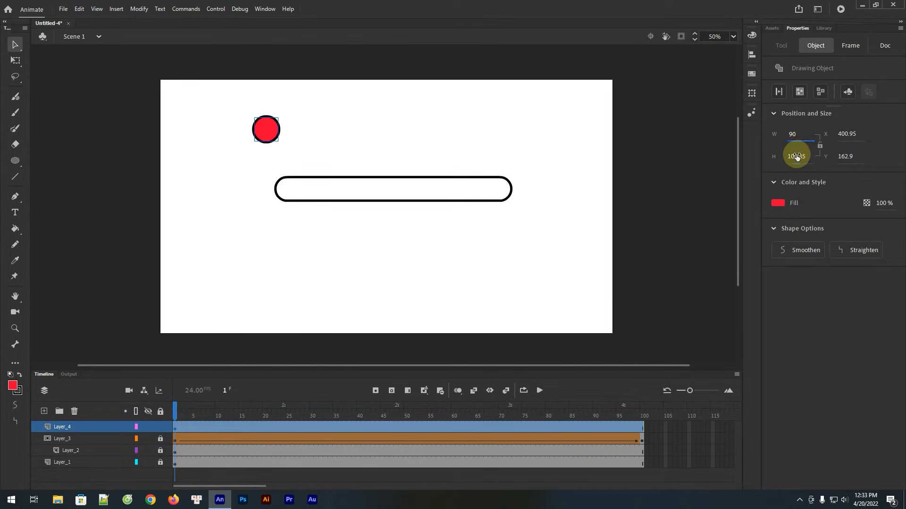
{"action": "left_click", "coordinate": [796, 156]}
{"action": "type", "text": "90"}
{"action": "left_click", "coordinate": [781, 203]}
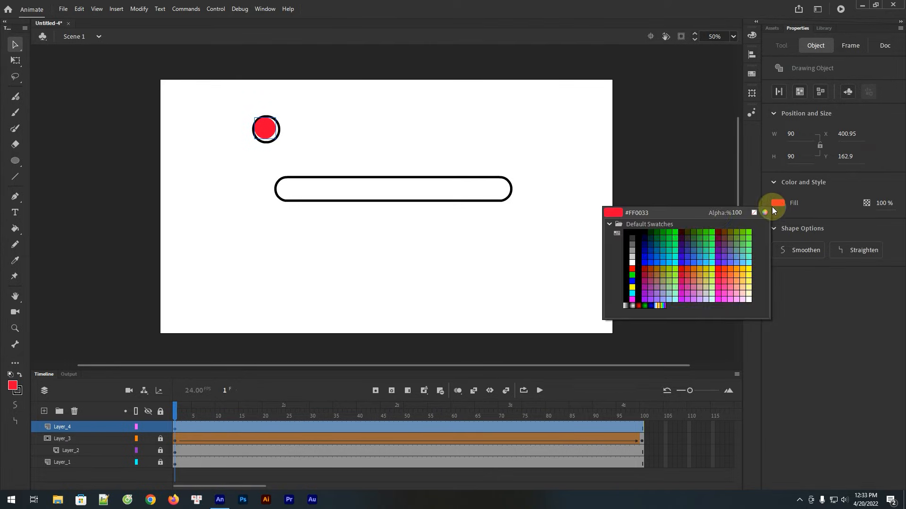
{"action": "left_click", "coordinate": [630, 233]}
Align the inner circle and the black ring to each other by their horizontal and vertical centers
{"action": "left_click", "coordinate": [304, 121]}
{"action": "left_click_drag", "start_coordinate": [300, 105], "coordinate": [219, 154]}
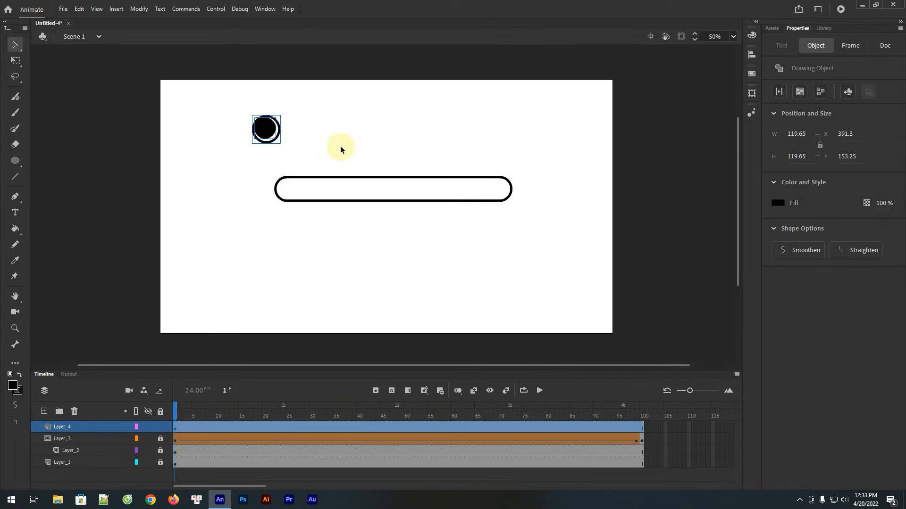
{"action": "left_click", "coordinate": [752, 55]}
{"action": "left_click", "coordinate": [623, 73]}
{"action": "left_click", "coordinate": [661, 71]}
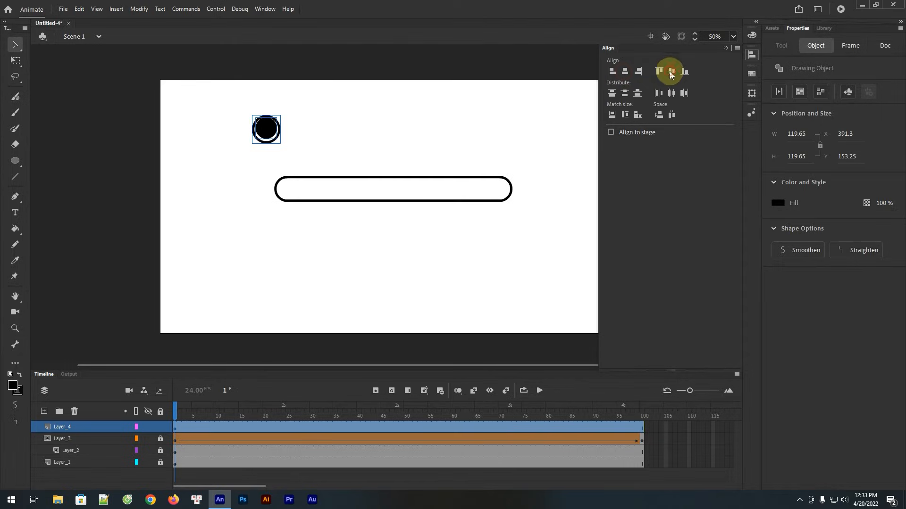
{"action": "left_click", "coordinate": [672, 72]}
{"action": "left_click", "coordinate": [420, 121]}
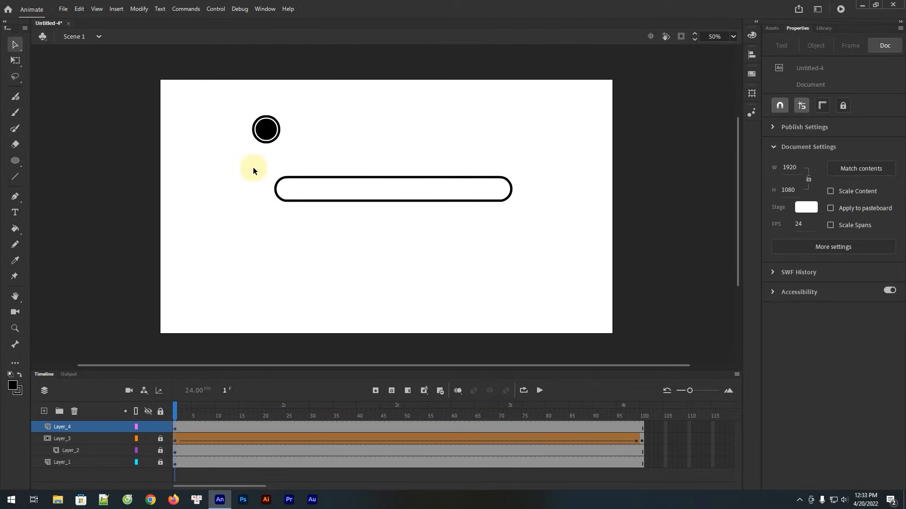
Draw a V-shaped pointer under the ring from two black lines with stroke size 10
{"action": "key", "text": "z"}
{"action": "left_click_drag", "start_coordinate": [227, 96], "coordinate": [302, 158]}
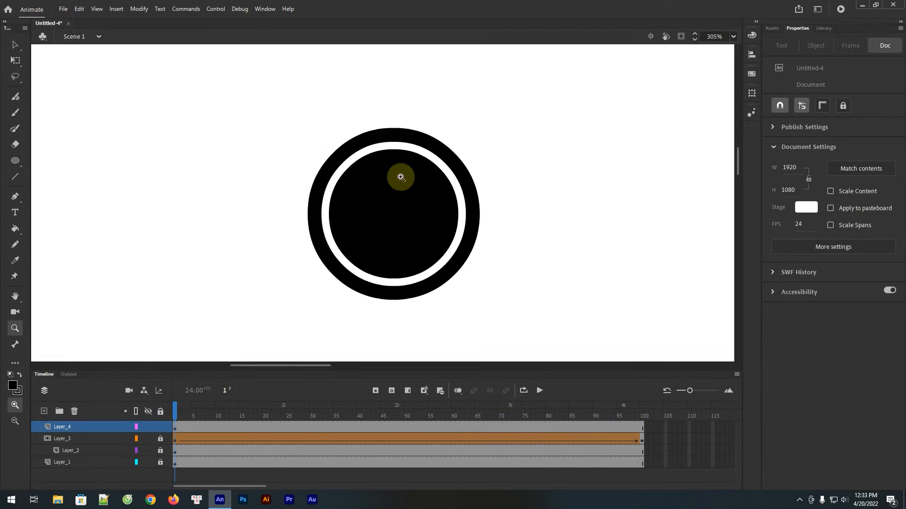
{"action": "left_click", "coordinate": [15, 177]}
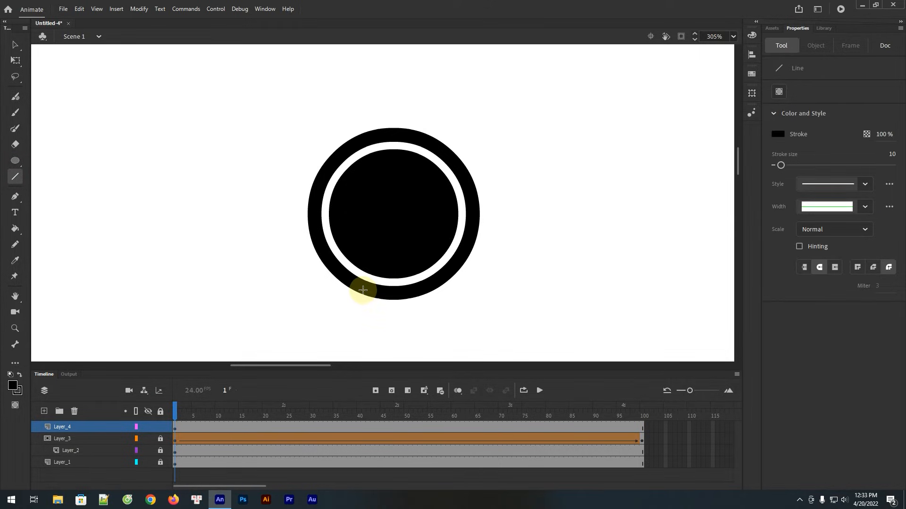
{"action": "left_click_drag", "start_coordinate": [363, 290], "coordinate": [388, 340]}
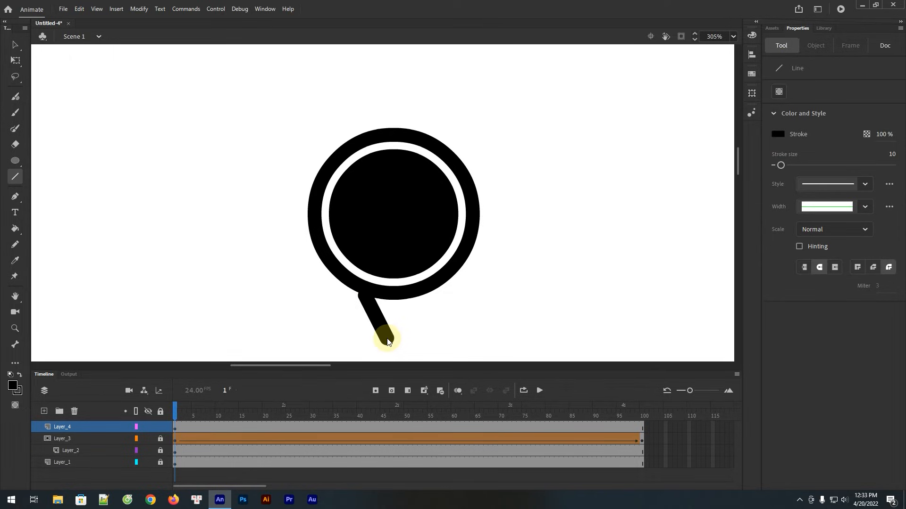
{"action": "left_click_drag", "start_coordinate": [389, 341], "coordinate": [416, 297]}
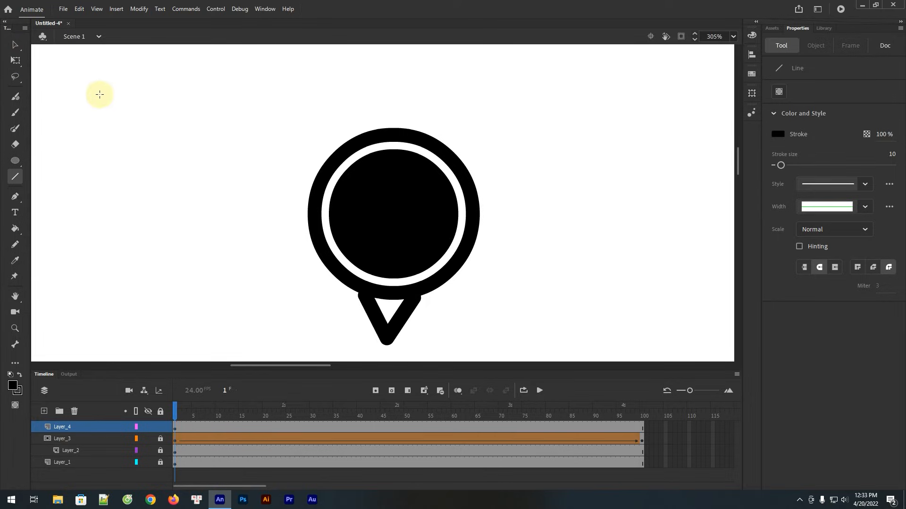
{"action": "left_click", "coordinate": [15, 45]}
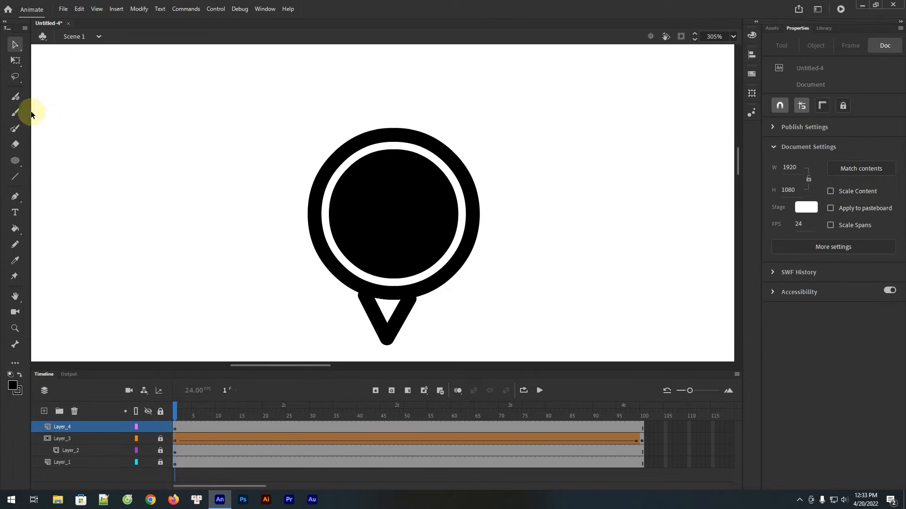
Add white static text "10%" in Impact 35 pt and center it inside the black circle
{"action": "left_click", "coordinate": [15, 213]}
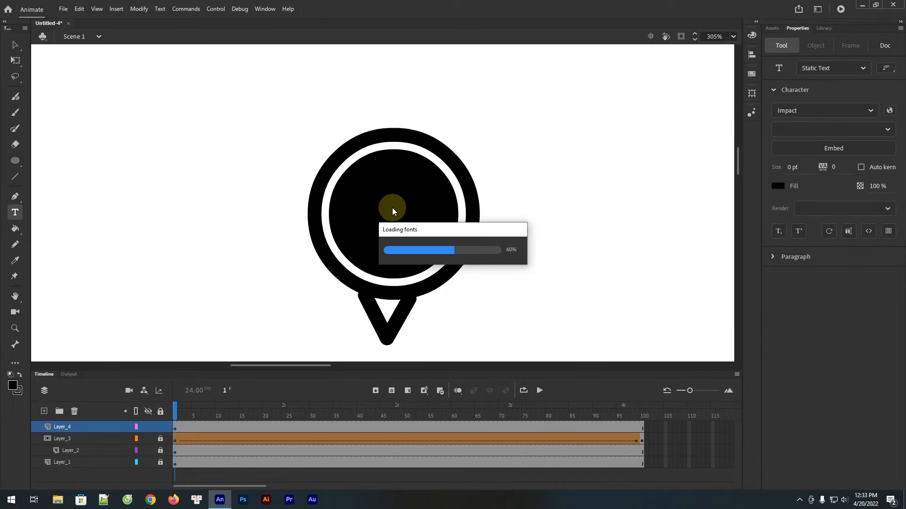
{"action": "left_click", "coordinate": [18, 375]}
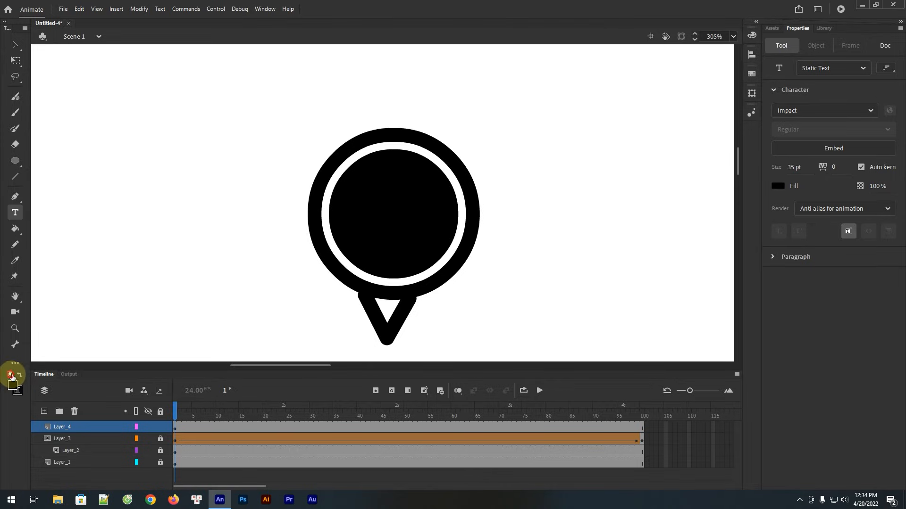
{"action": "left_click", "coordinate": [367, 221]}
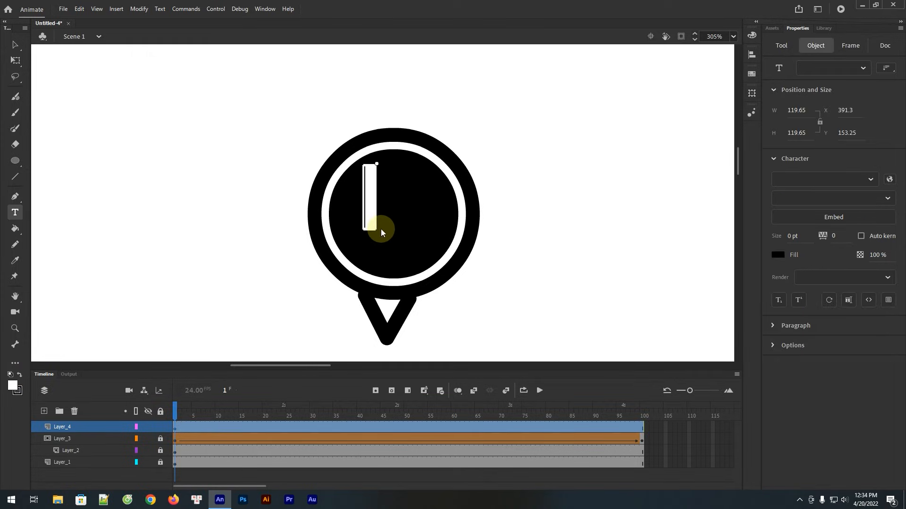
{"action": "type", "text": "10"}
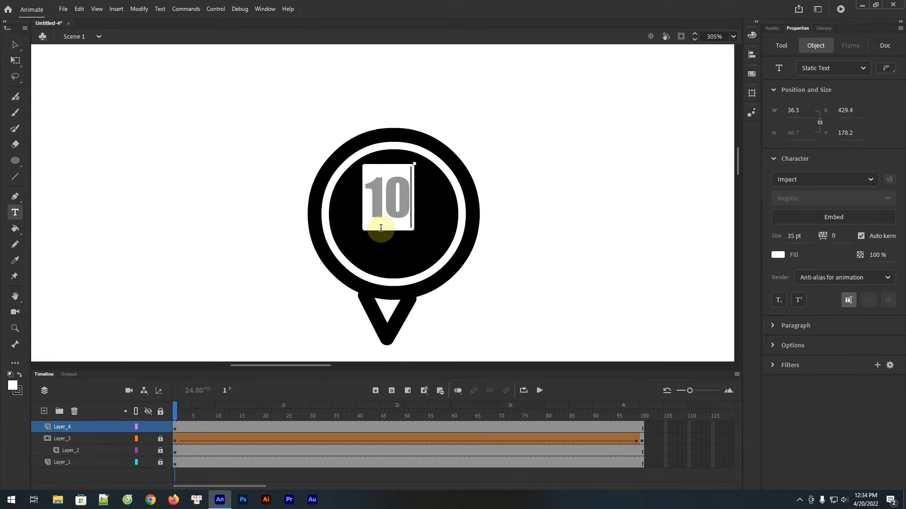
{"action": "type", "text": "%"}
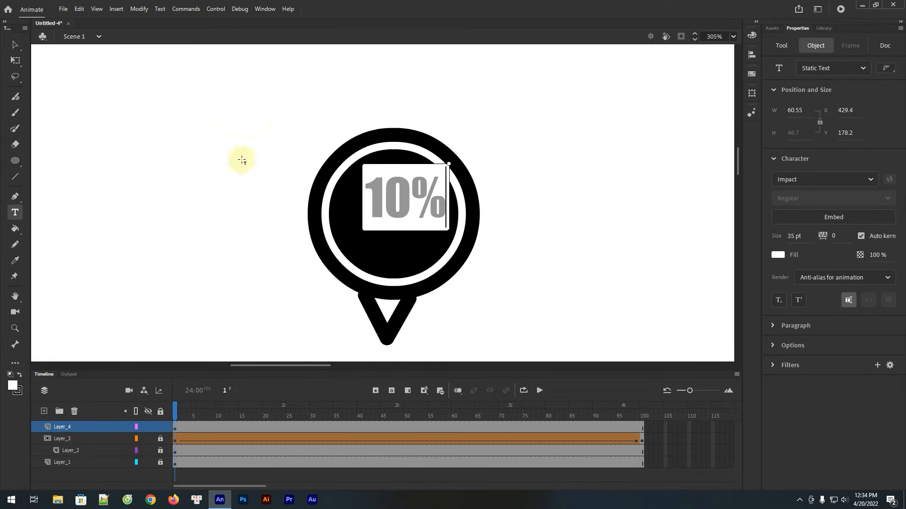
{"action": "left_click", "coordinate": [505, 135]}
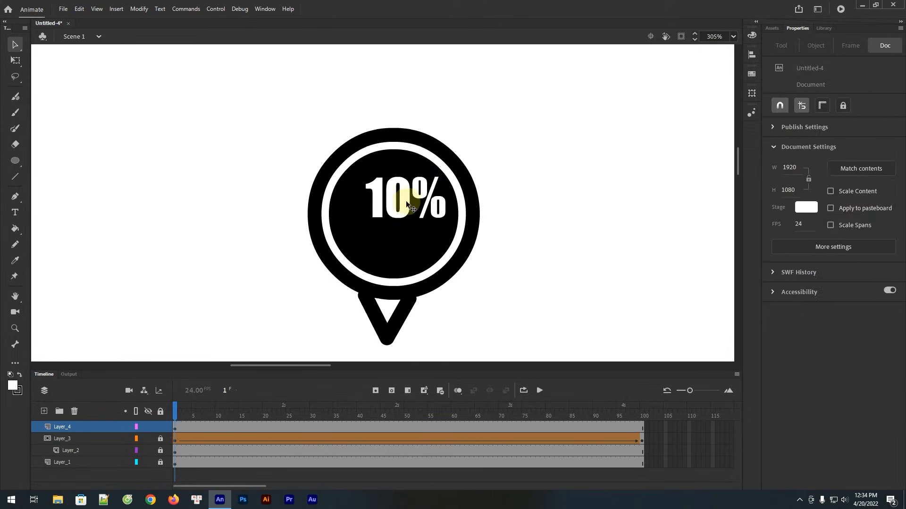
{"action": "left_click_drag", "start_coordinate": [405, 200], "coordinate": [394, 219]}
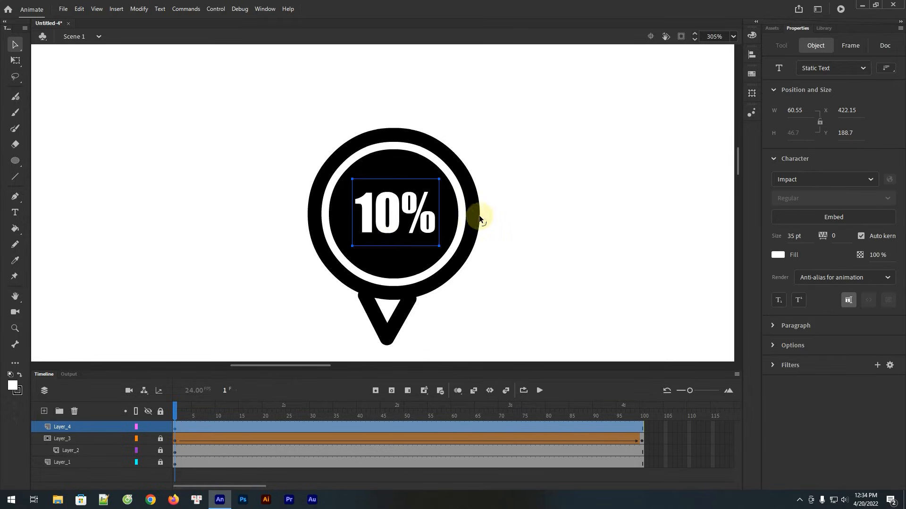
{"action": "left_click", "coordinate": [497, 214]}
Select all parts of the 10% pin and convert them to a graphic symbol named percentage1
{"action": "key", "text": "ctrl+minus"}
{"action": "key", "text": "ctrl+minus"}
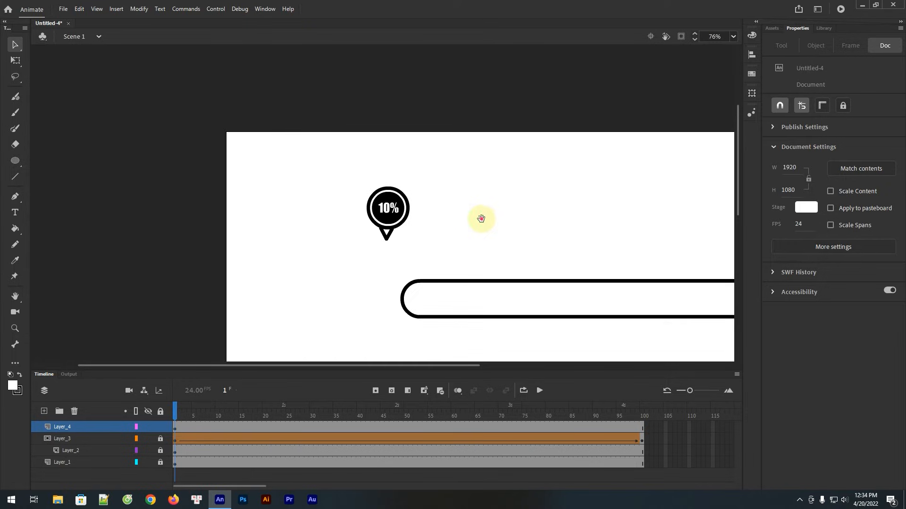
{"action": "left_click_drag", "start_coordinate": [480, 218], "coordinate": [412, 205]}
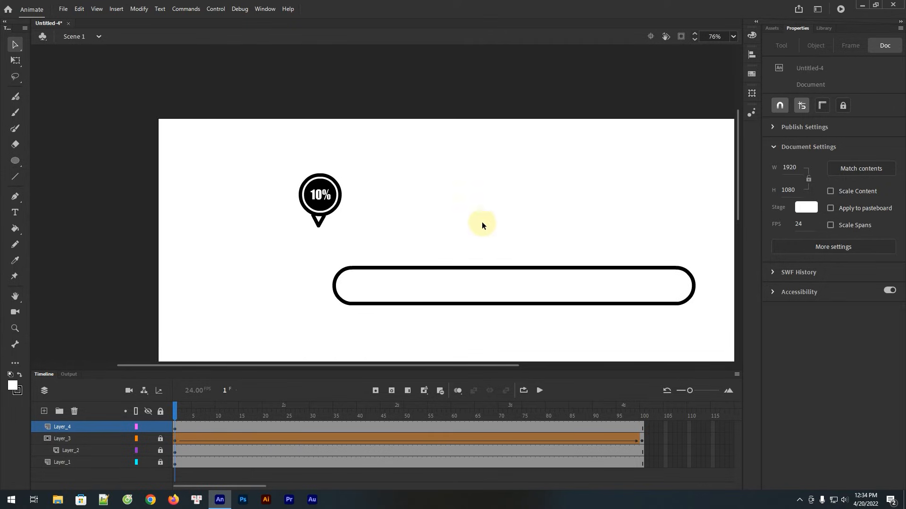
{"action": "left_click_drag", "start_coordinate": [482, 224], "coordinate": [381, 196]}
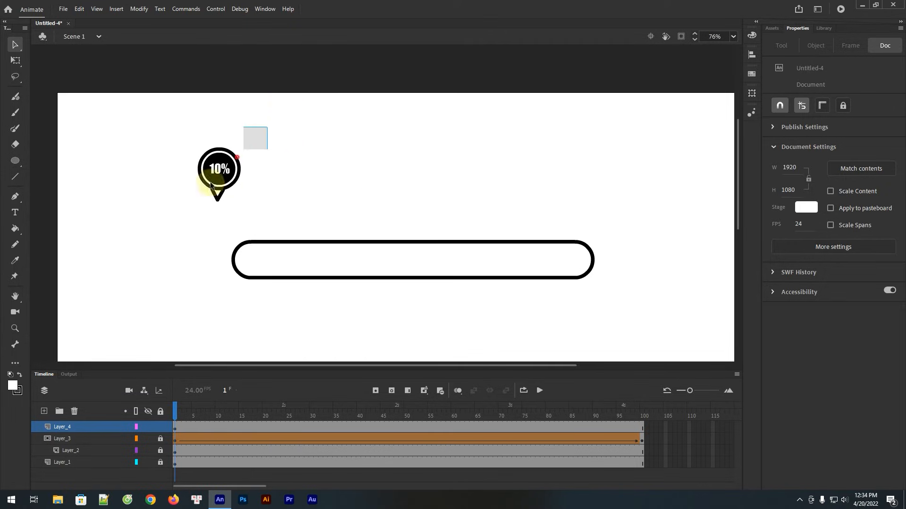
{"action": "left_click_drag", "start_coordinate": [211, 186], "coordinate": [181, 207]}
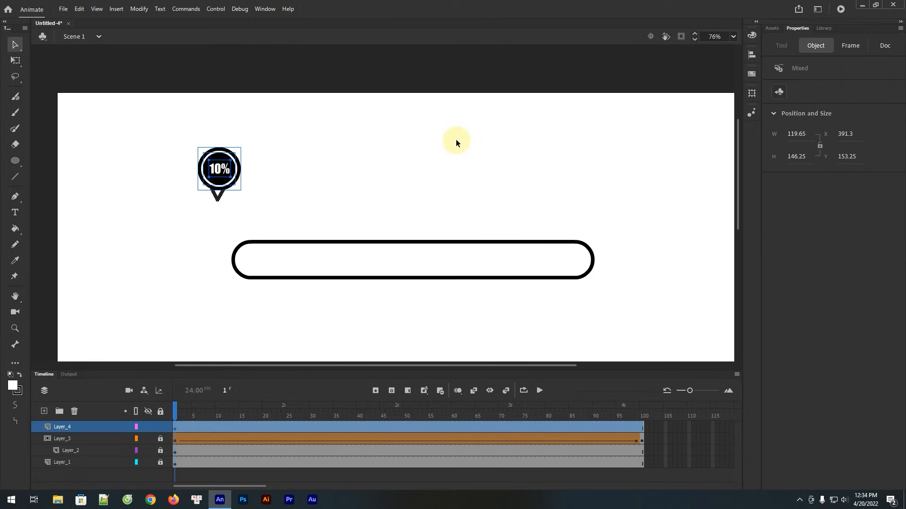
{"action": "key", "text": "F8"}
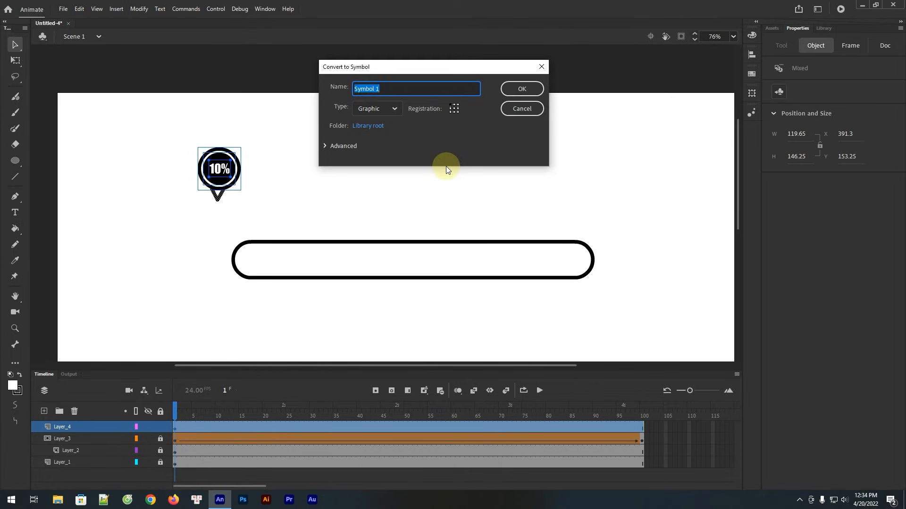
{"action": "type", "text": "percentage1"}
{"action": "left_click", "coordinate": [517, 89]}
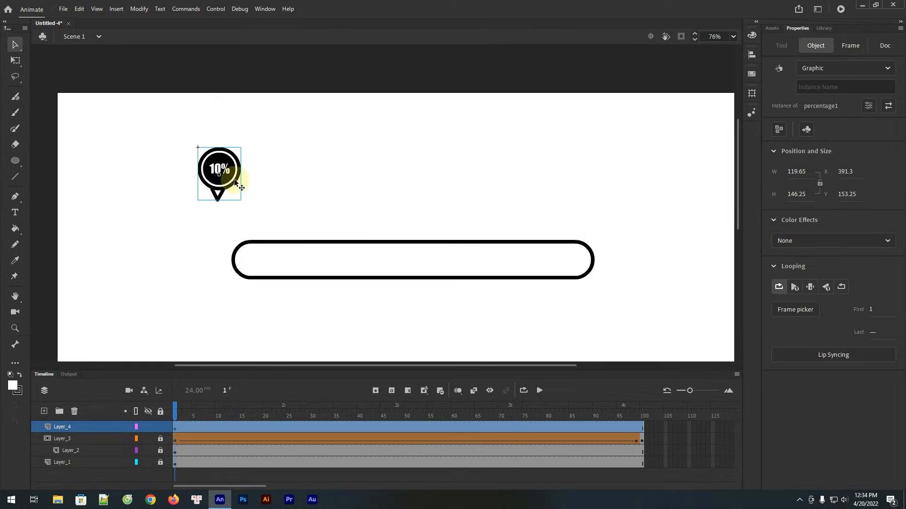
Inside the percentage1 symbol, insert keyframes every 10 frames from frame 10 to frame 100
{"action": "double_click", "coordinate": [223, 174]}
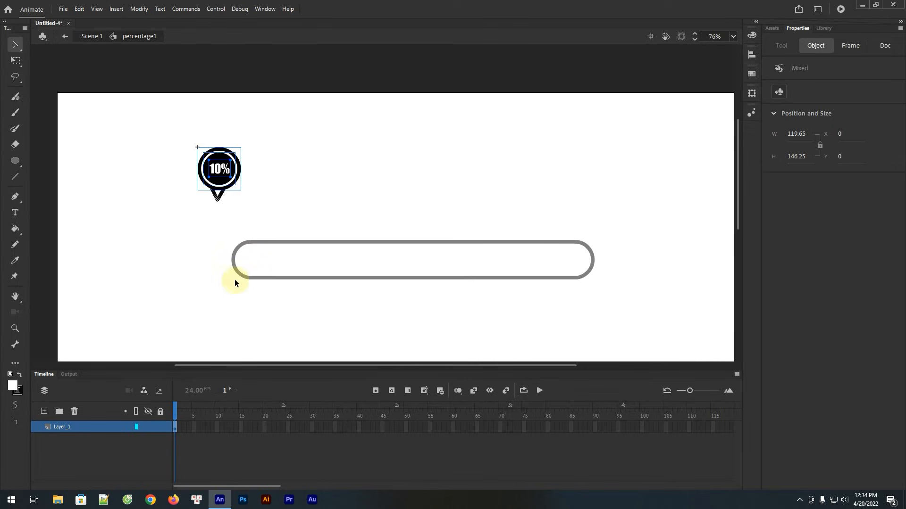
{"action": "left_click", "coordinate": [218, 426]}
{"action": "key", "text": "F6"}
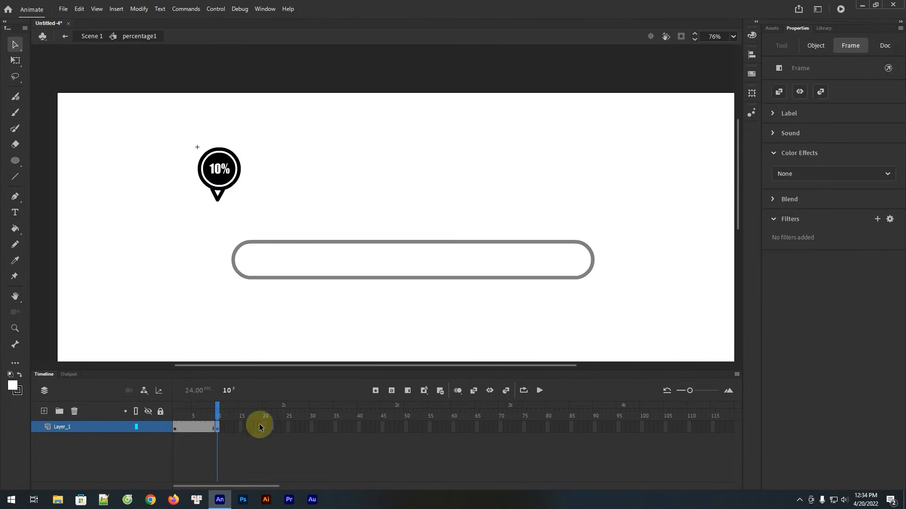
{"action": "left_click", "coordinate": [265, 427]}
{"action": "key", "text": "F6"}
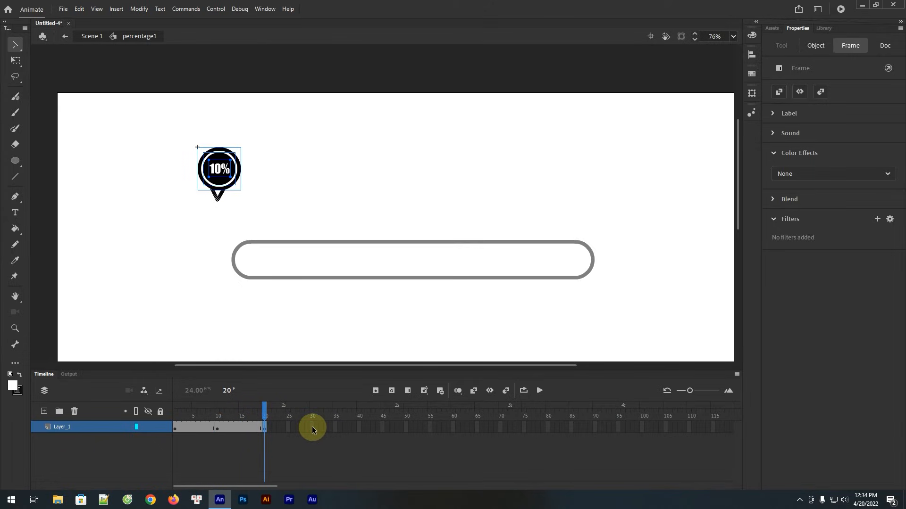
{"action": "left_click", "coordinate": [311, 427]}
{"action": "key", "text": "F6"}
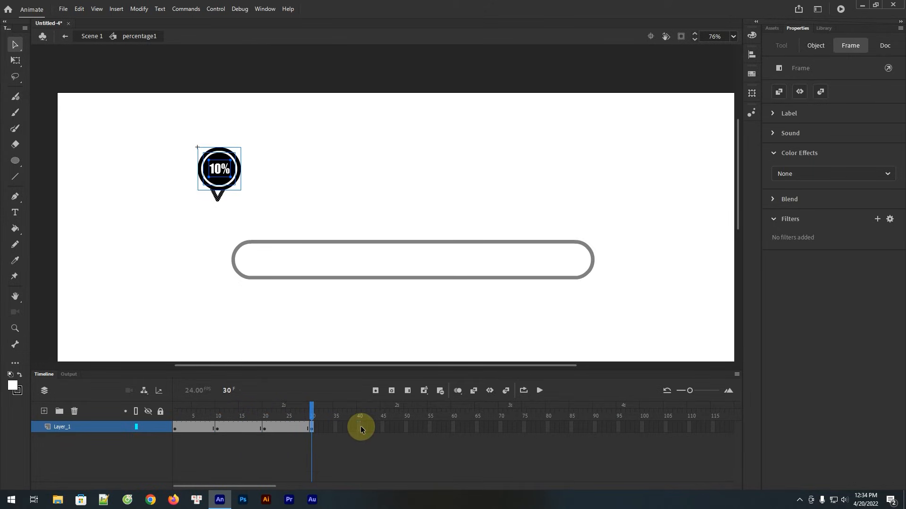
{"action": "left_click", "coordinate": [360, 427]}
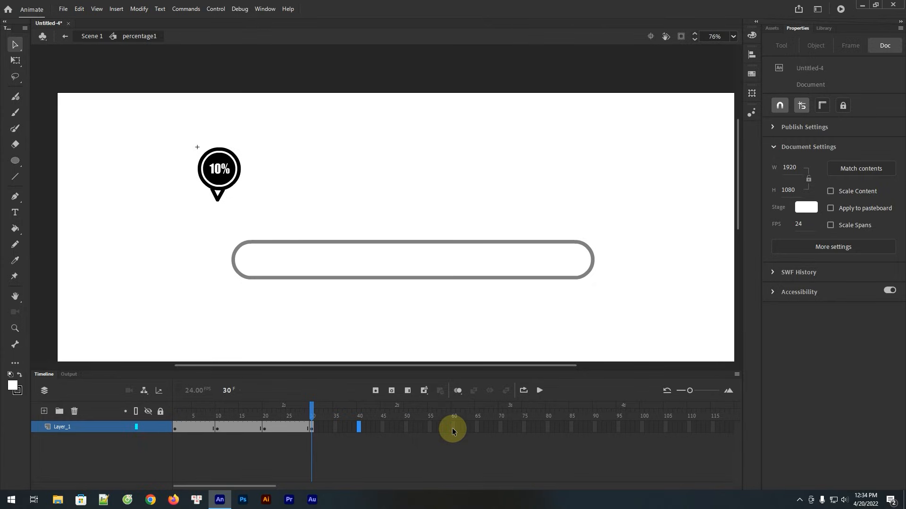
{"action": "key", "text": "F6"}
{"action": "left_click", "coordinate": [406, 427]}
{"action": "key", "text": "F6"}
{"action": "left_click", "coordinate": [452, 429]}
{"action": "key", "text": "F6"}
{"action": "left_click", "coordinate": [501, 429]}
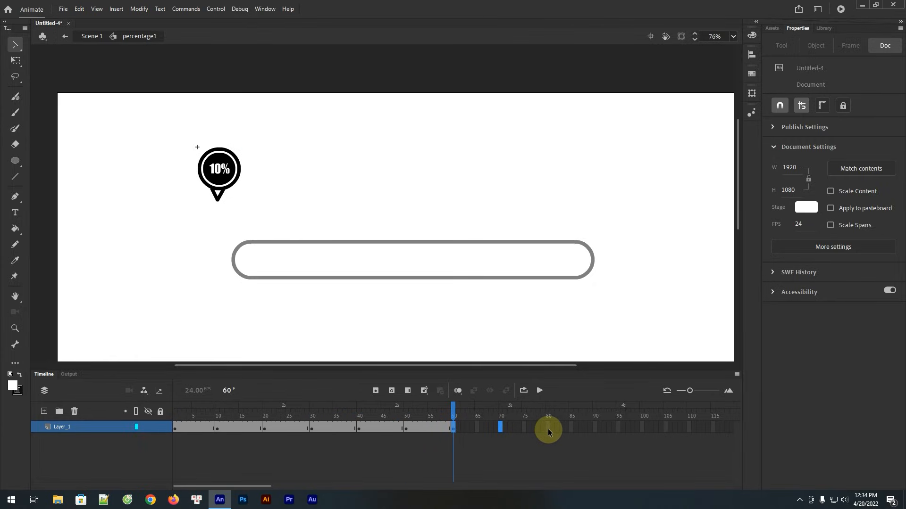
{"action": "key", "text": "F6"}
{"action": "left_click", "coordinate": [549, 428]}
{"action": "key", "text": "F6"}
{"action": "left_click", "coordinate": [593, 428]}
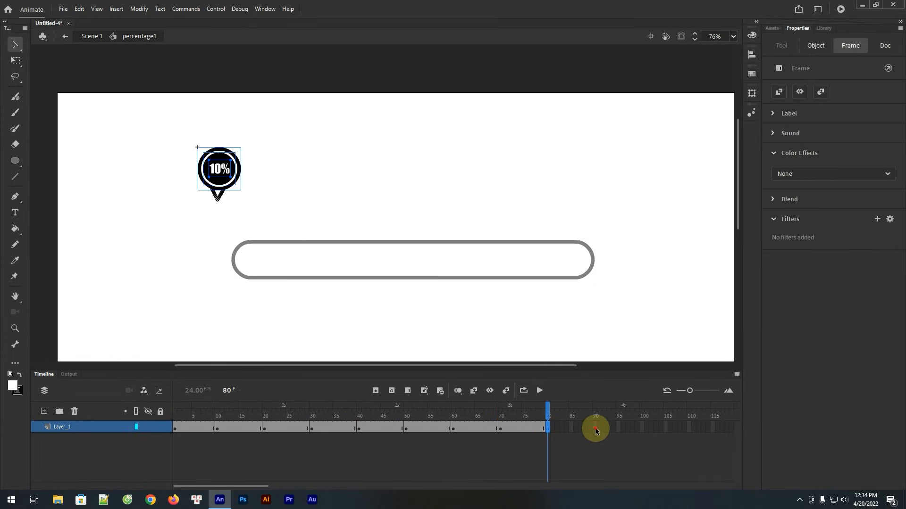
{"action": "key", "text": "F6"}
{"action": "left_click", "coordinate": [642, 428]}
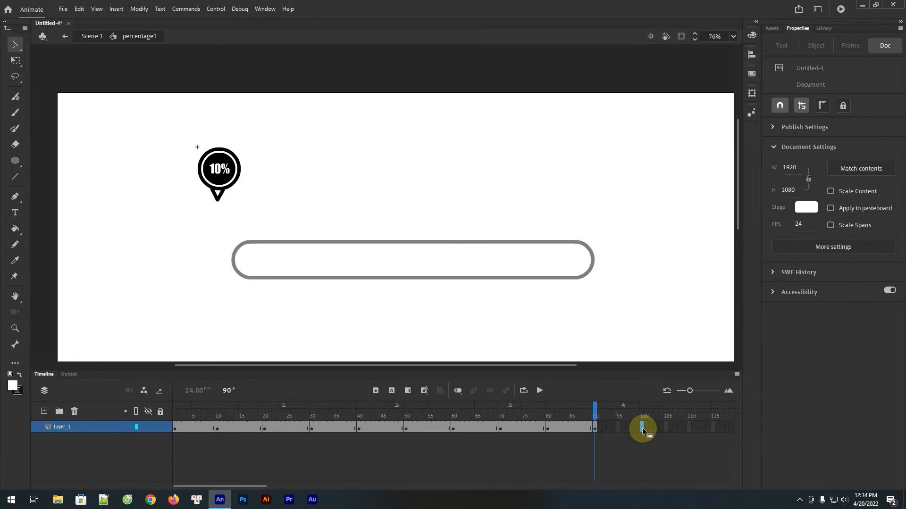
{"action": "key", "text": "F6"}
Change the pin's label on frame 1 of the percentage1 symbol to 0%
{"action": "left_click", "coordinate": [174, 428]}
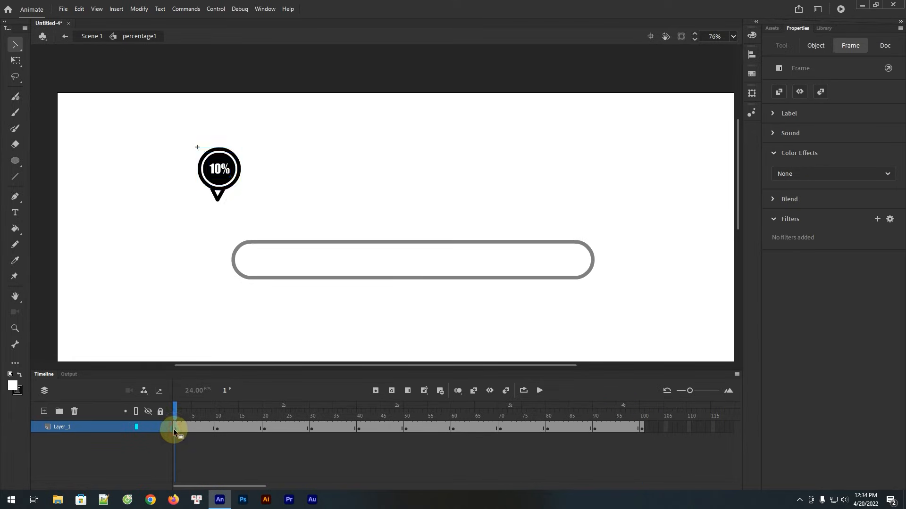
{"action": "key", "text": "z"}
{"action": "left_click_drag", "start_coordinate": [165, 122], "coordinate": [320, 253]}
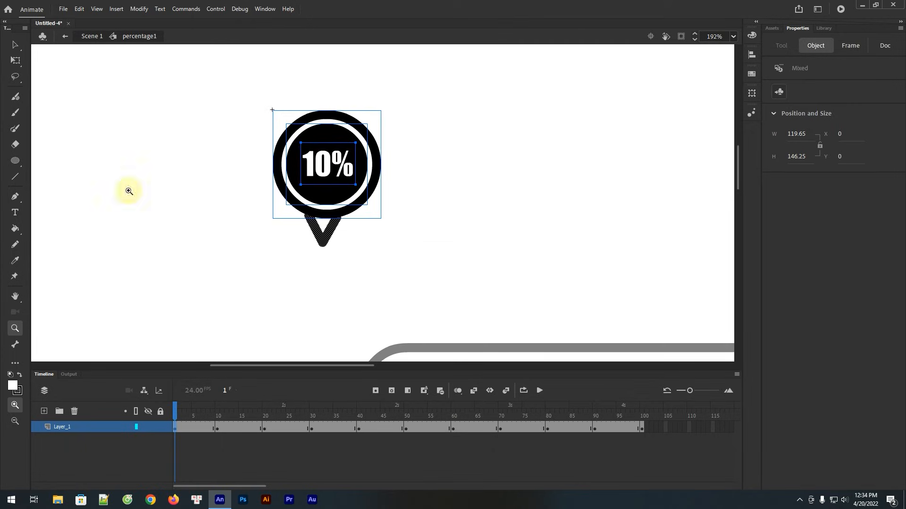
{"action": "left_click", "coordinate": [15, 212]}
{"action": "left_click", "coordinate": [312, 166]}
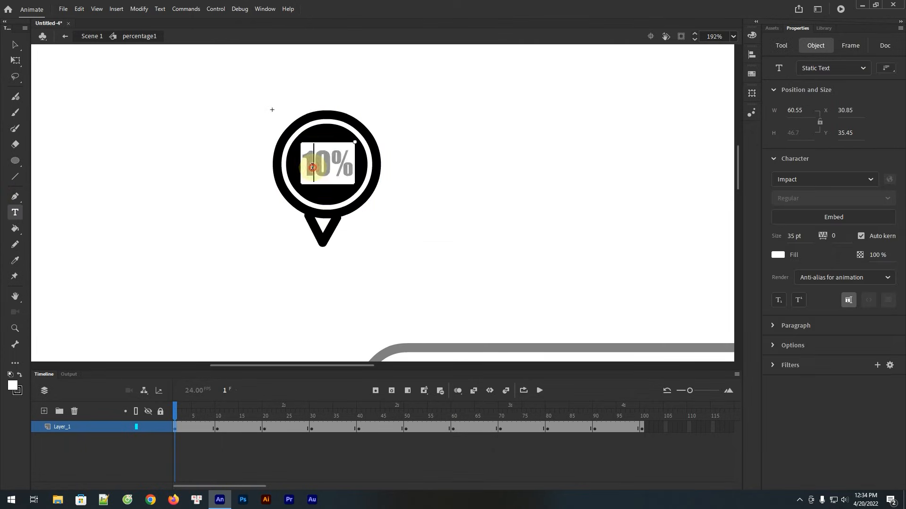
{"action": "key", "text": "BackSpace"}
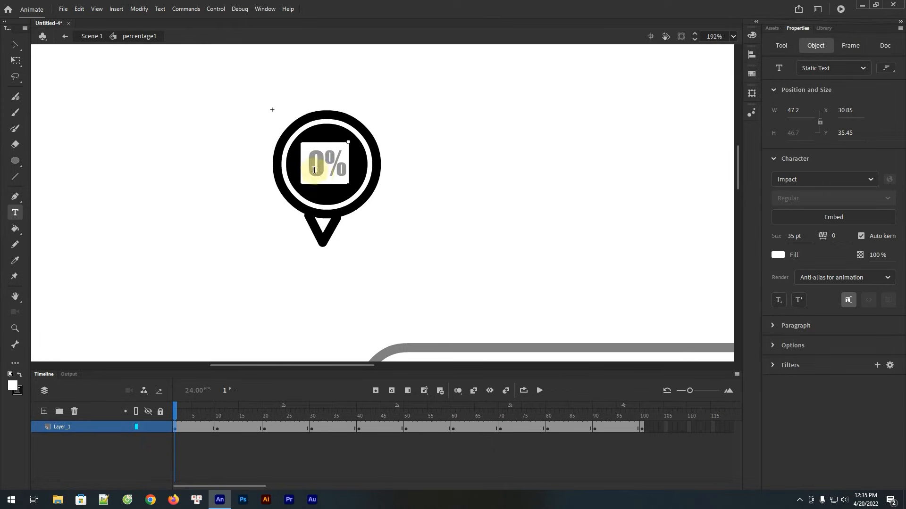
Change the pin's label to 20% on the frame 20 keyframe and to 30% on the frame 30 keyframe
{"action": "left_click", "coordinate": [217, 428]}
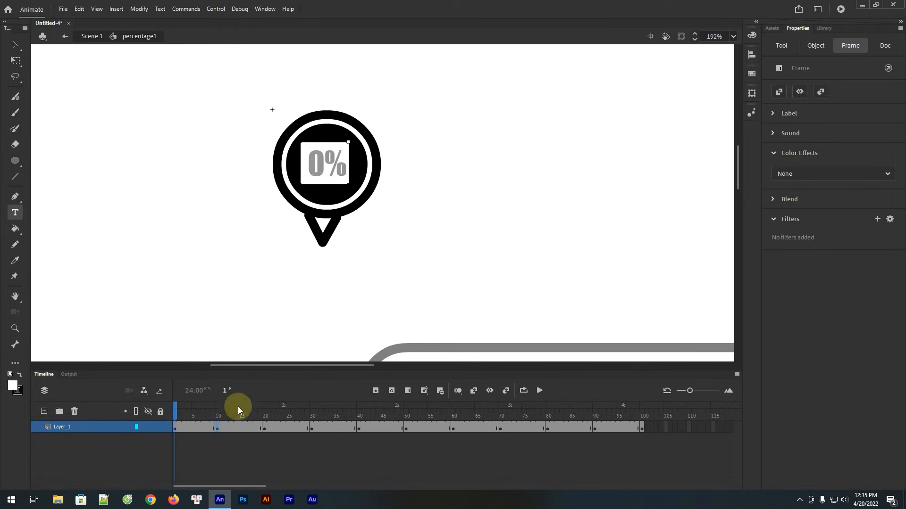
{"action": "left_click", "coordinate": [316, 171]}
{"action": "key", "text": "Escape"}
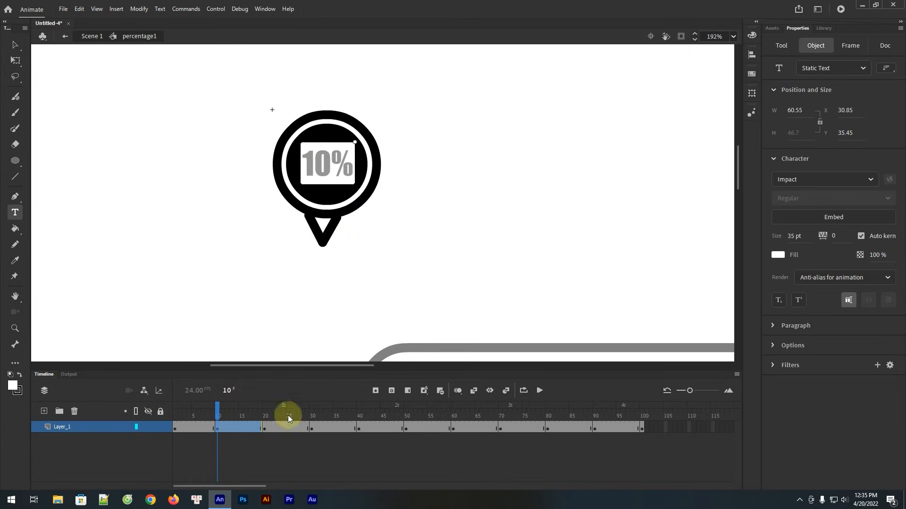
{"action": "left_click", "coordinate": [265, 430]}
{"action": "left_click", "coordinate": [316, 171]}
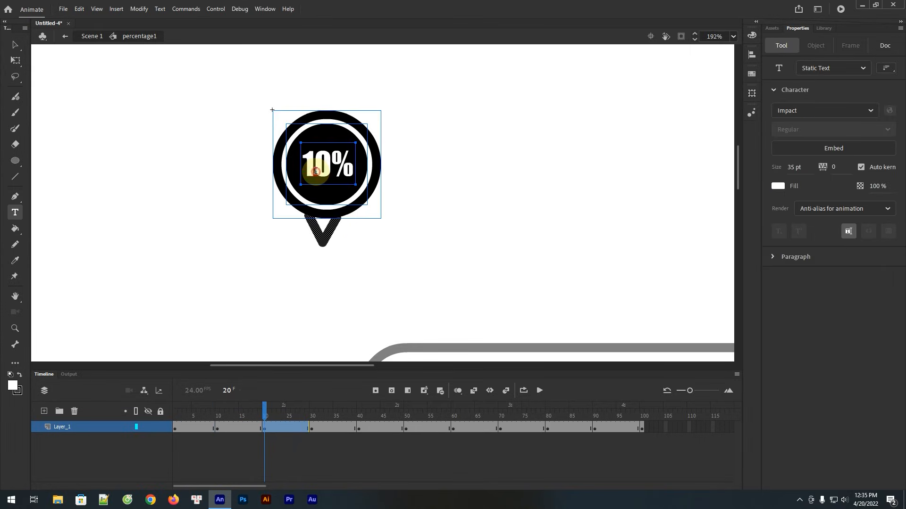
{"action": "key", "text": "BackSpace"}
{"action": "type", "text": "2"}
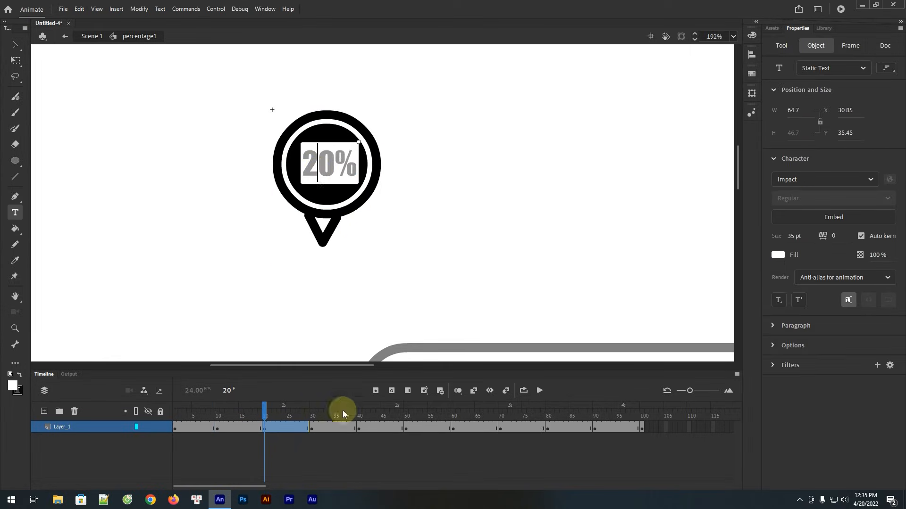
{"action": "left_click", "coordinate": [313, 429]}
{"action": "left_click", "coordinate": [314, 170]}
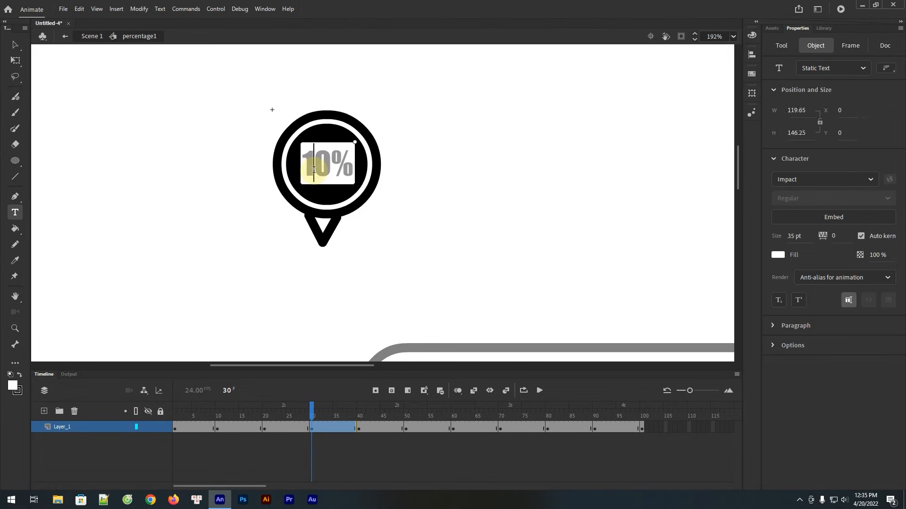
{"action": "key", "text": "BackSpace"}
{"action": "type", "text": "3"}
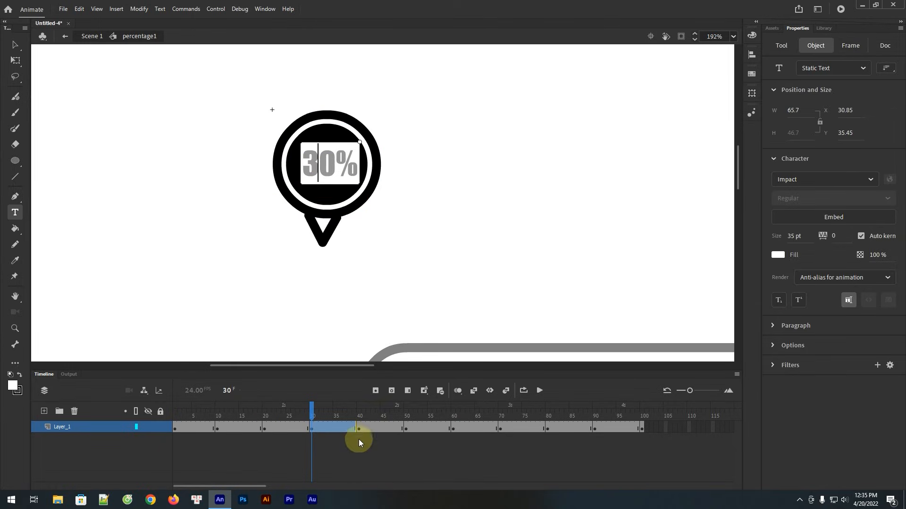
Change the pin's label to 40% on the frame 40 keyframe and to 50% on the frame 50 keyframe
{"action": "left_click", "coordinate": [359, 427]}
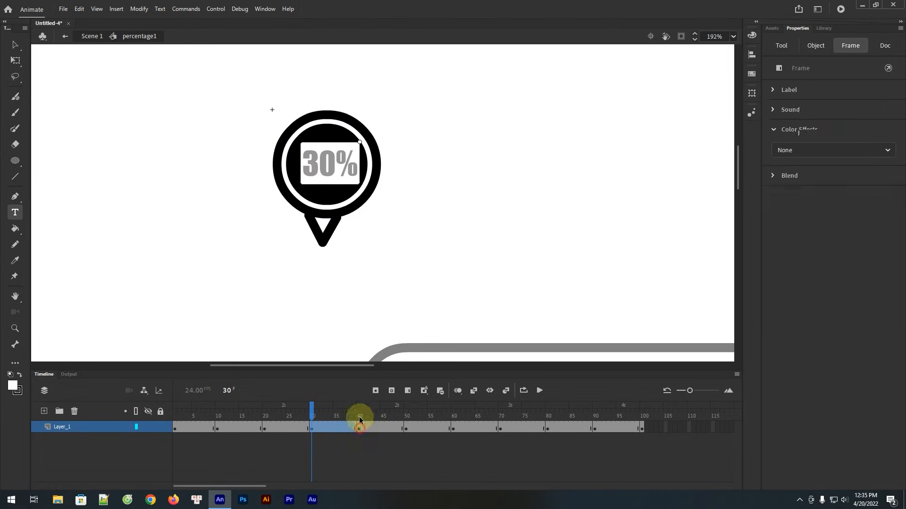
{"action": "left_click", "coordinate": [313, 174]}
{"action": "key", "text": "BackSpace"}
{"action": "type", "text": "4"}
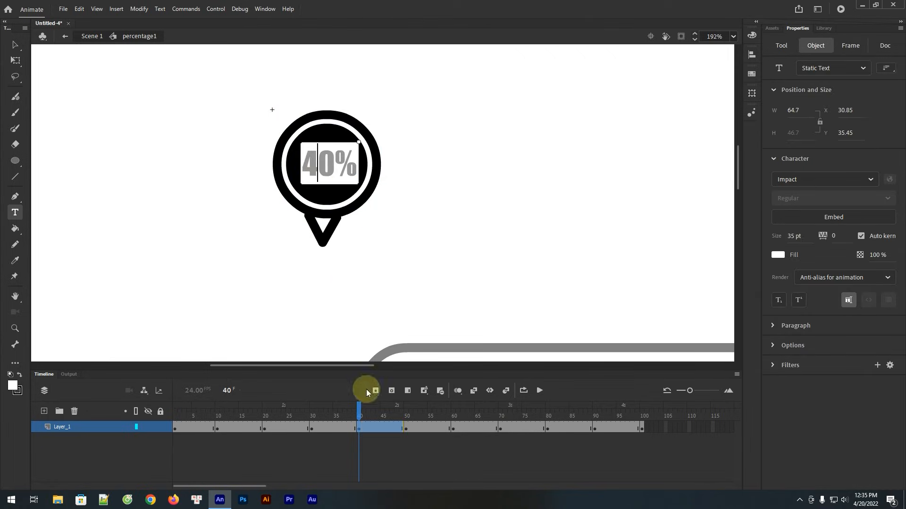
{"action": "left_click", "coordinate": [406, 428]}
{"action": "left_click", "coordinate": [317, 167]}
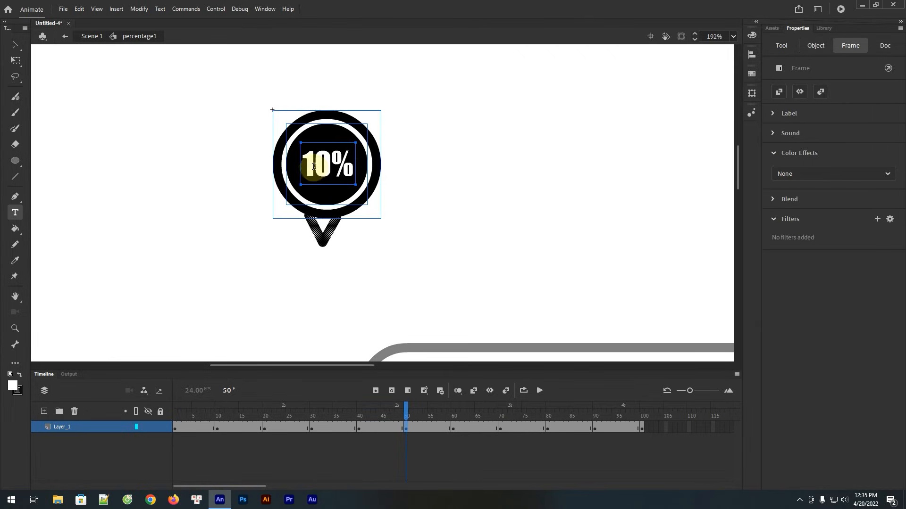
{"action": "left_click", "coordinate": [314, 166]}
{"action": "key", "text": "BackSpace"}
{"action": "type", "text": "5"}
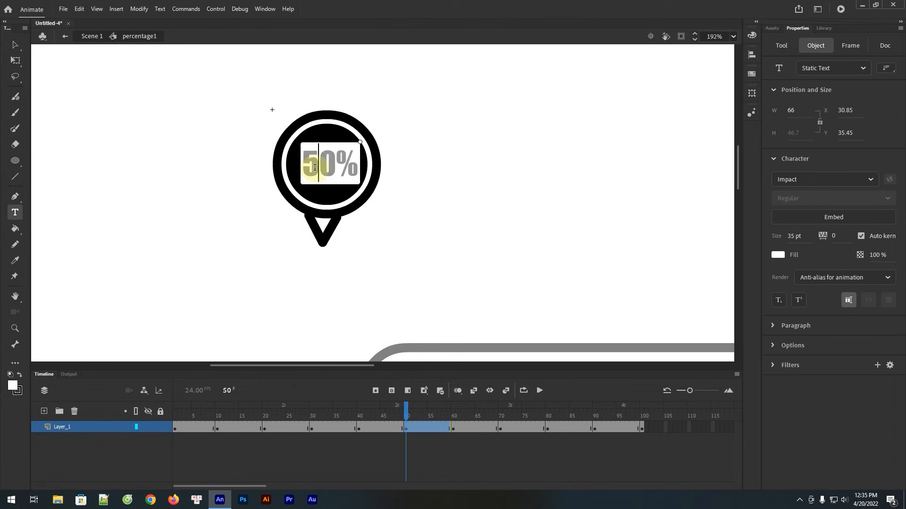
Change the pin's label to 60% on the frame 60 keyframe and to 70% on the frame 70 keyframe
{"action": "left_click", "coordinate": [460, 428]}
{"action": "left_click", "coordinate": [454, 428]}
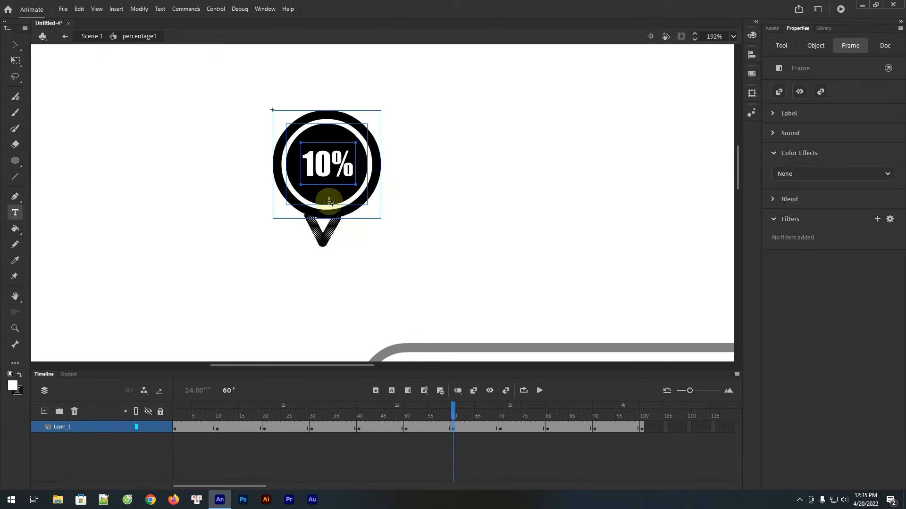
{"action": "left_click", "coordinate": [314, 170]}
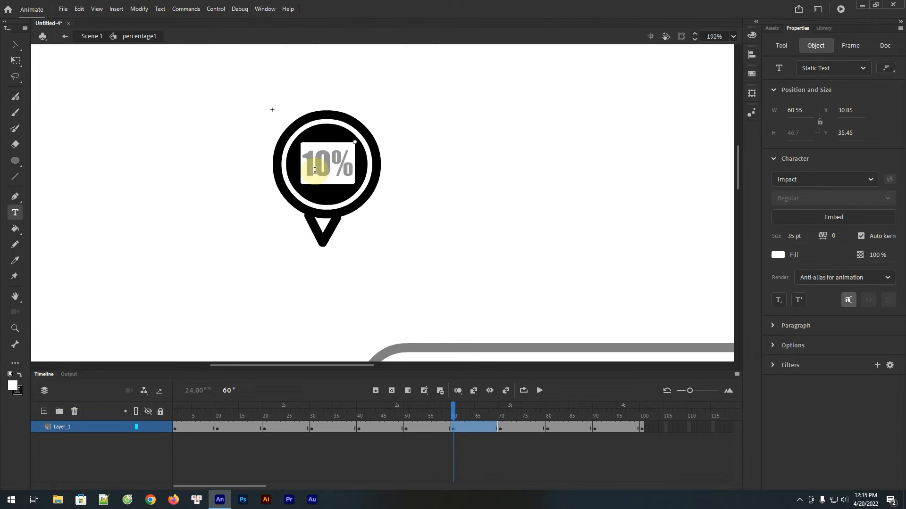
{"action": "key", "text": "BackSpace"}
{"action": "type", "text": "6"}
{"action": "left_click", "coordinate": [494, 423]}
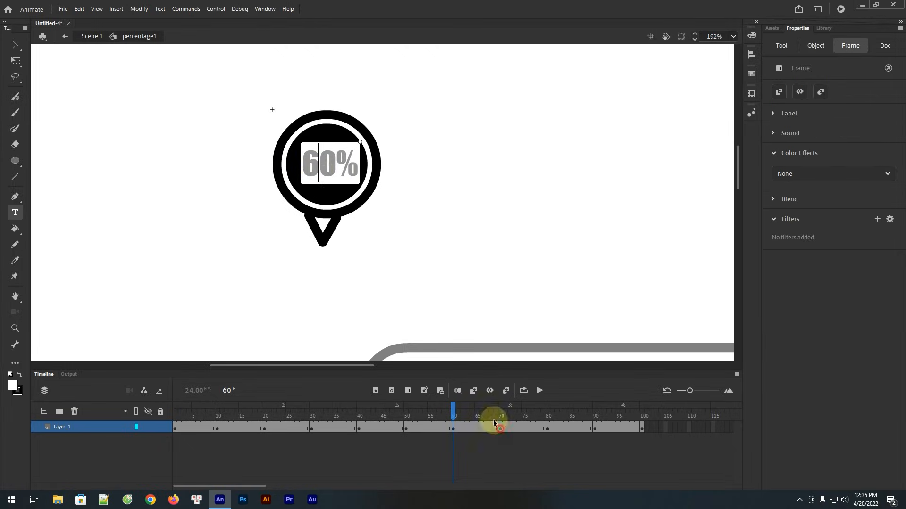
{"action": "left_click", "coordinate": [307, 164]}
{"action": "left_click", "coordinate": [316, 169]}
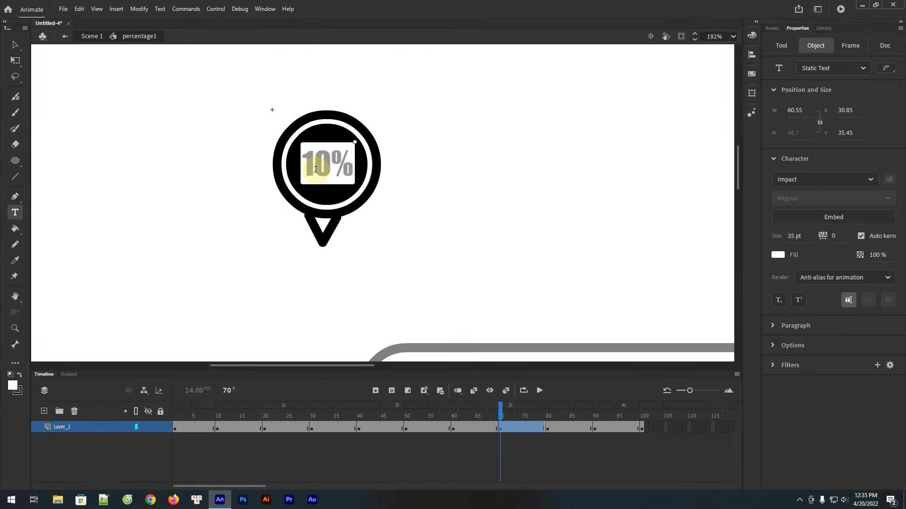
{"action": "key", "text": "BackSpace"}
{"action": "type", "text": "7"}
Change the pin's label to 80% on the frame 80 keyframe and to 90% on the frame 90 keyframe
{"action": "left_click", "coordinate": [547, 427]}
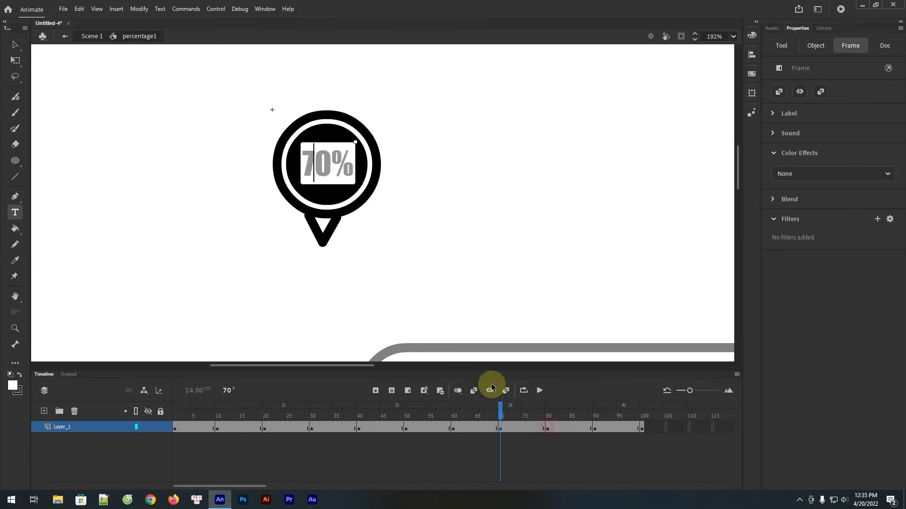
{"action": "left_click", "coordinate": [492, 388]}
{"action": "left_click", "coordinate": [314, 171]}
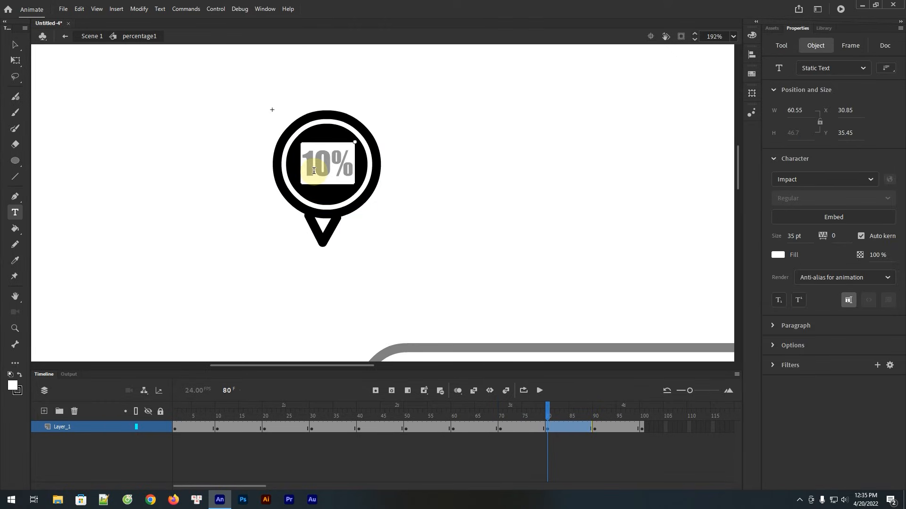
{"action": "key", "text": "BackSpace"}
{"action": "type", "text": "8"}
{"action": "left_click", "coordinate": [595, 429]}
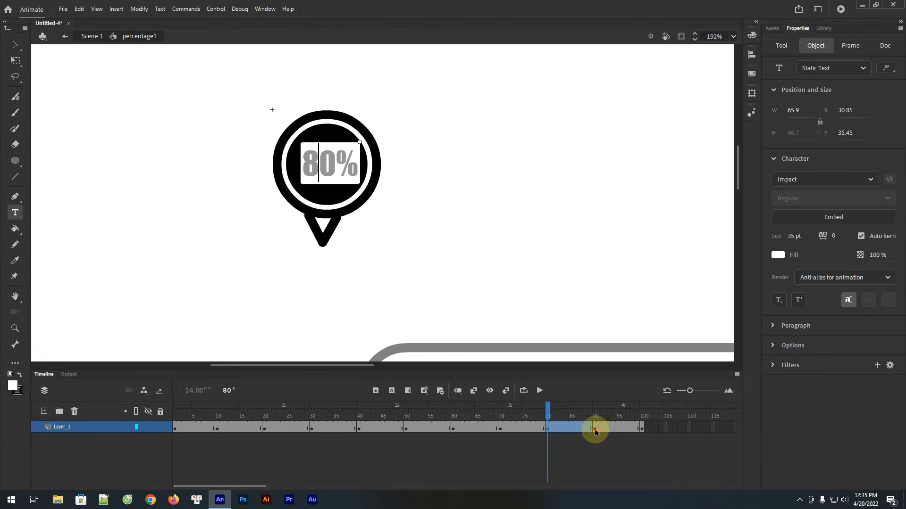
{"action": "left_click", "coordinate": [317, 172]}
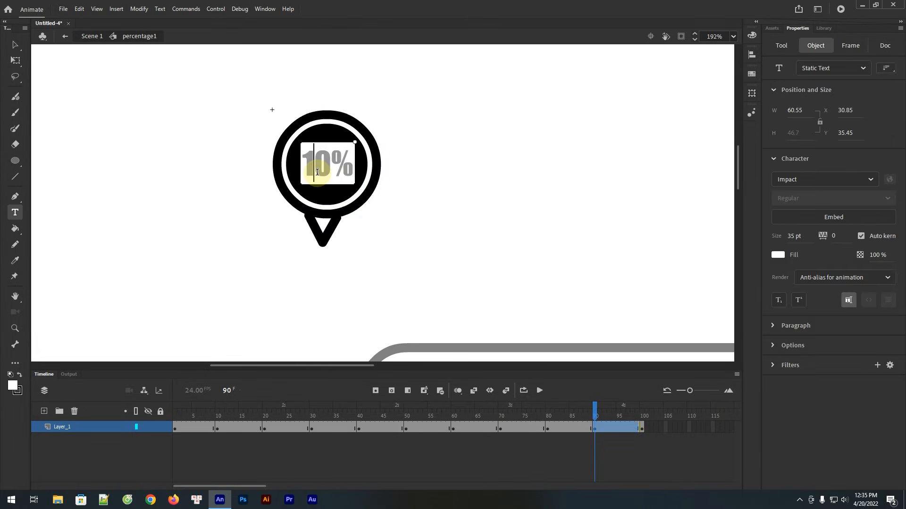
{"action": "key", "text": "BackSpace"}
{"action": "type", "text": "9"}
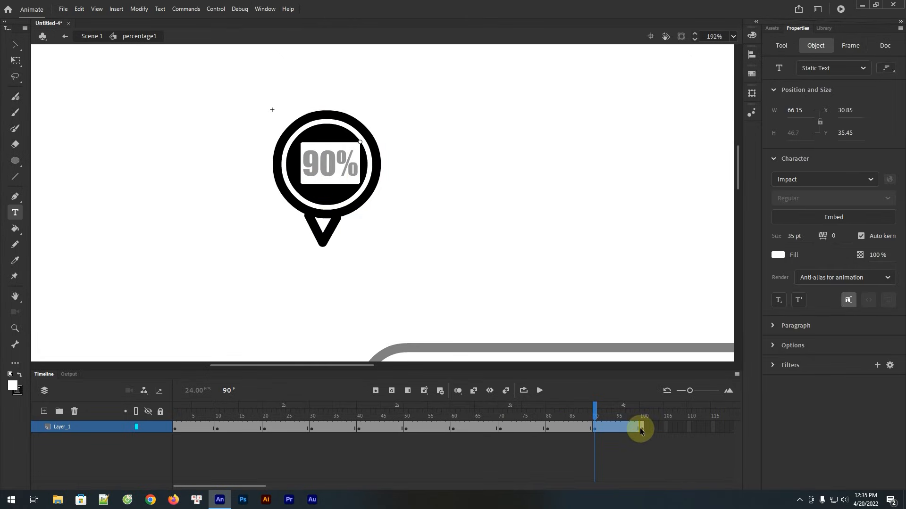
Change the pin's label to 100% on the frame 100 keyframe and recenter the text inside the black circle
{"action": "left_click", "coordinate": [641, 429]}
{"action": "left_click", "coordinate": [315, 170]}
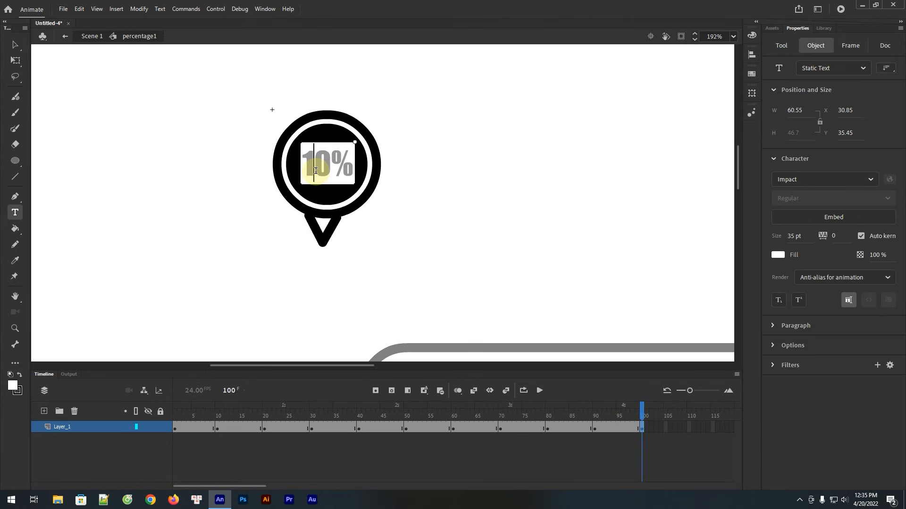
{"action": "type", "text": "0"}
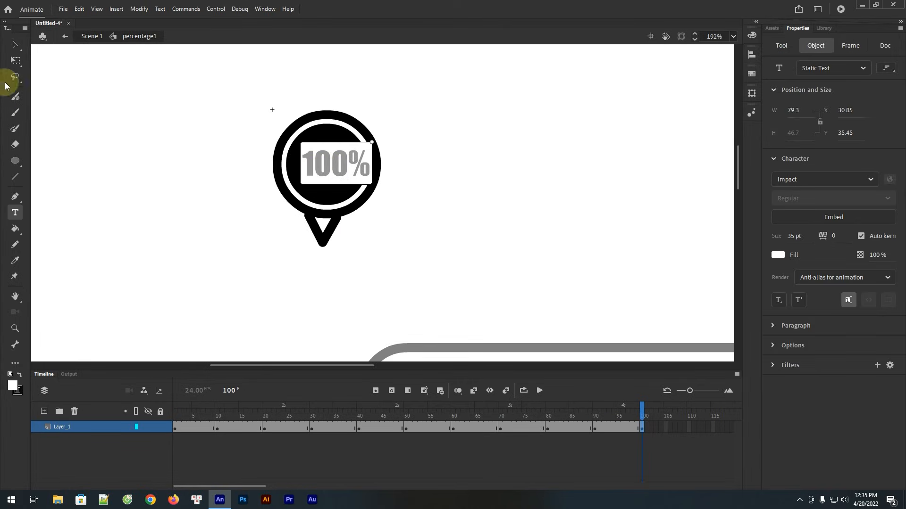
{"action": "left_click", "coordinate": [14, 45]}
{"action": "left_click_drag", "start_coordinate": [341, 165], "coordinate": [329, 166]}
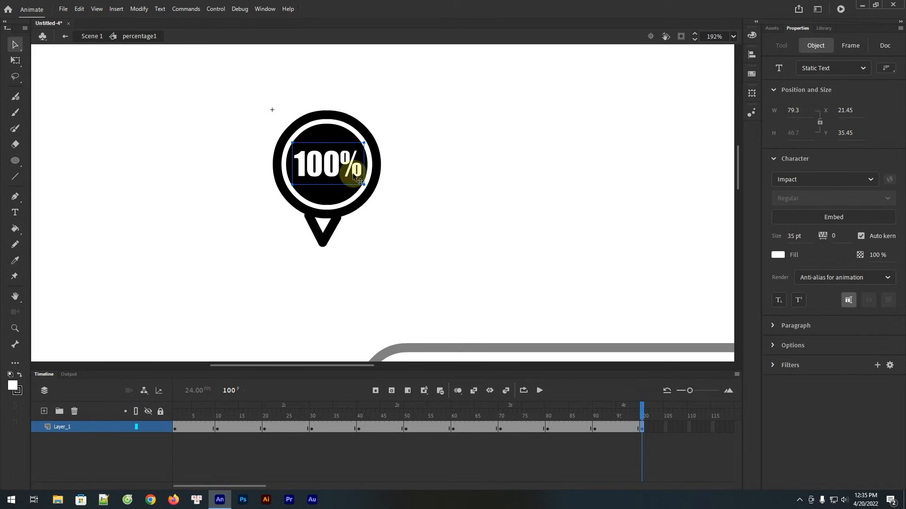
Return to Scene 1 and scrub the timeline from frame 1 to 100 to preview the pin's changing labels
{"action": "left_click", "coordinate": [91, 37]}
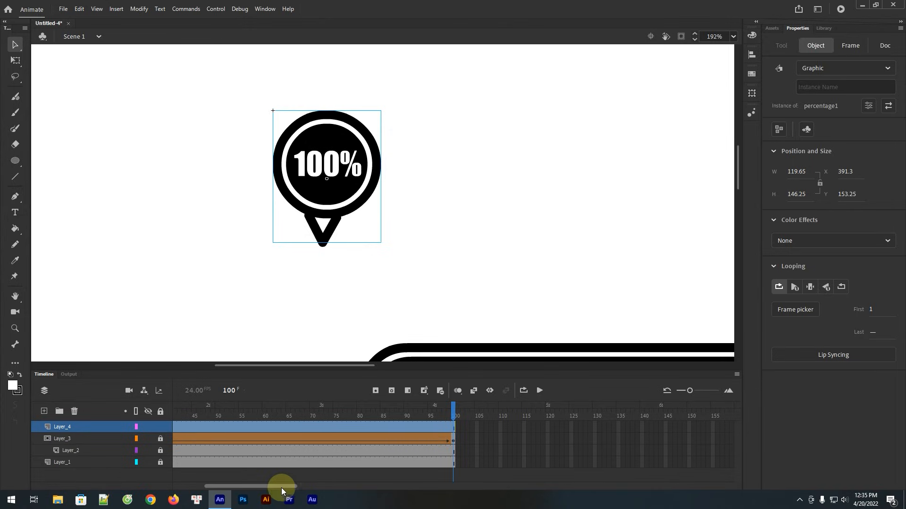
{"action": "left_click_drag", "start_coordinate": [276, 486], "coordinate": [188, 486]}
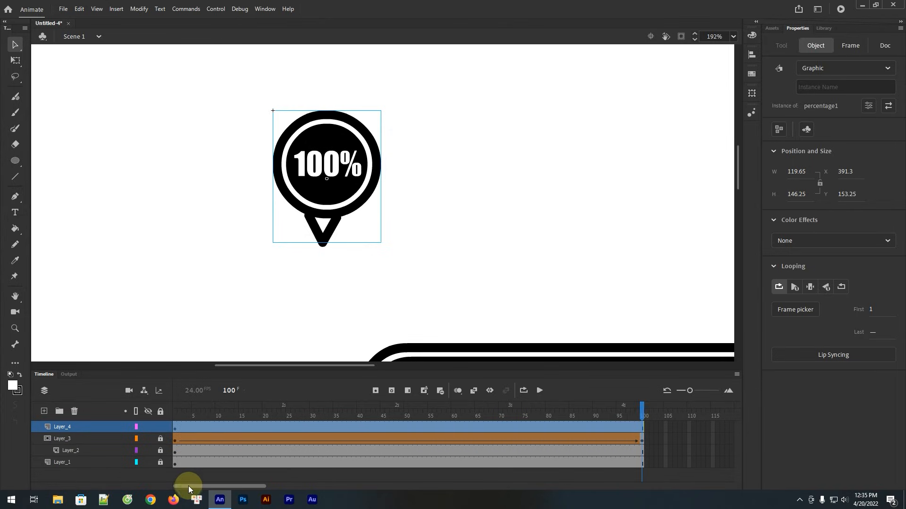
{"action": "left_click", "coordinate": [175, 428]}
{"action": "left_click_drag", "start_coordinate": [177, 413], "coordinate": [651, 440]}
Set the percentage1 pin on frame 1 of Layer_4 to play the graphic once
{"action": "left_click", "coordinate": [182, 429]}
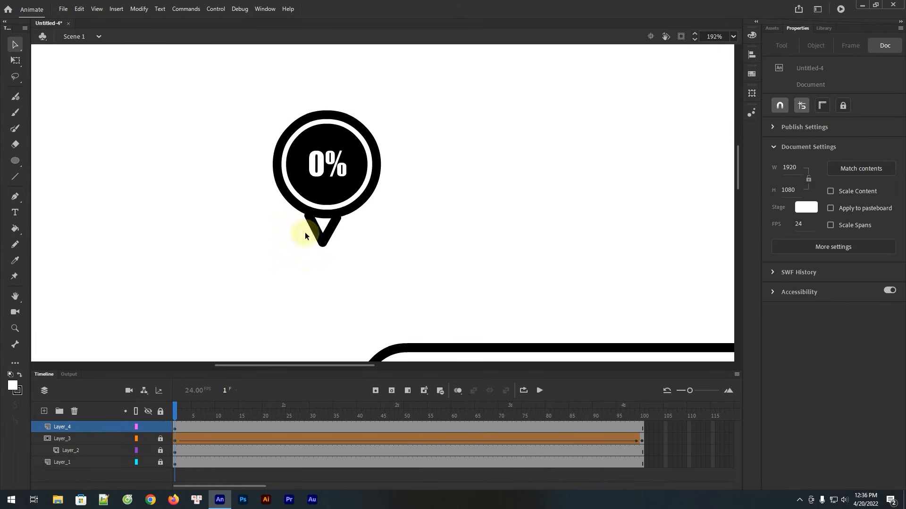
{"action": "left_click", "coordinate": [350, 174]}
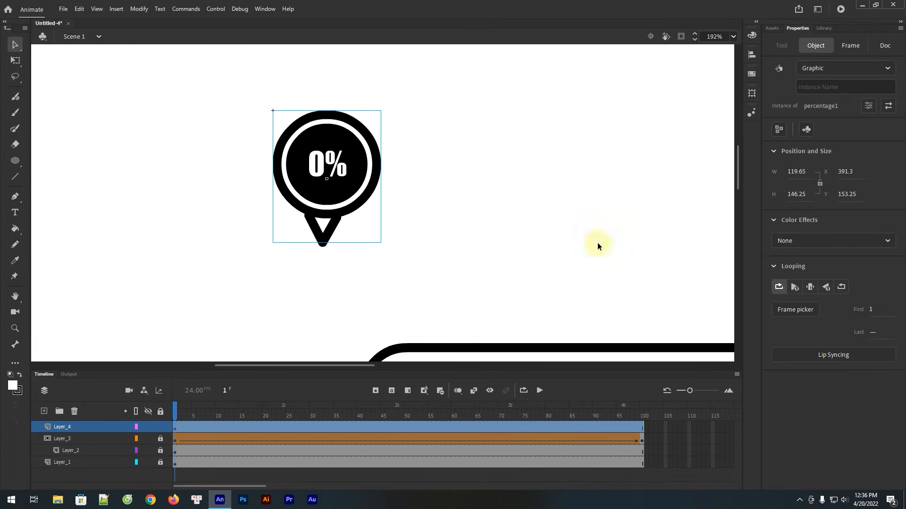
{"action": "left_click", "coordinate": [795, 291]}
Position the pin just above the loading bar's left end at frame 1, and insert a keyframe on Layer_4 at frame 100
{"action": "scroll", "coordinate": [322, 250], "scroll_direction": "down", "scroll_amount": 5}
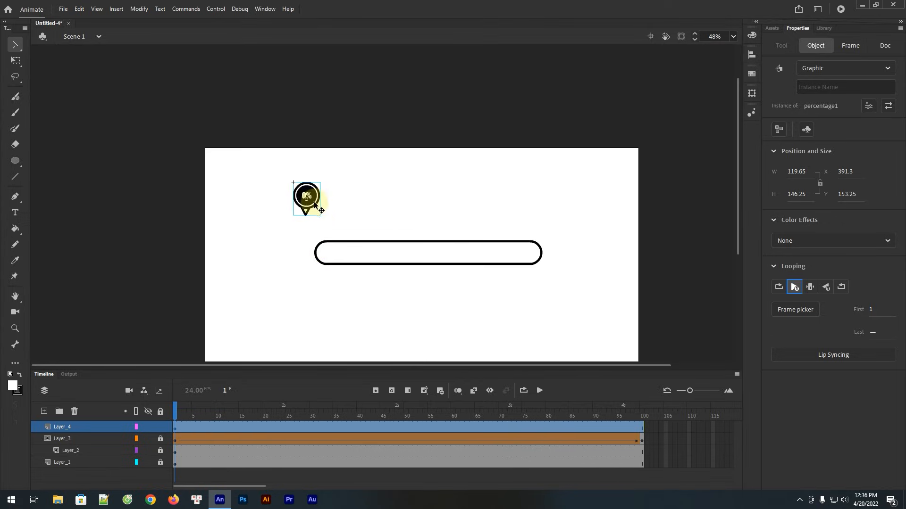
{"action": "left_click_drag", "start_coordinate": [320, 216], "coordinate": [324, 225]}
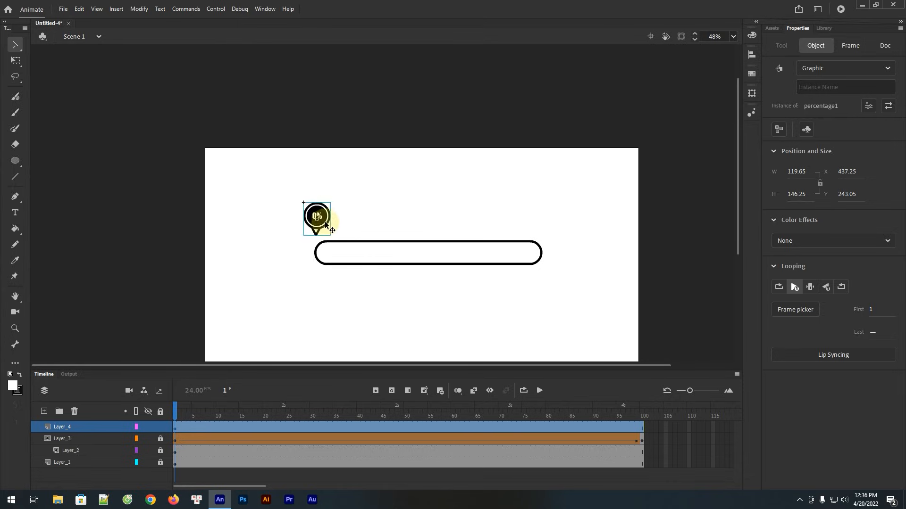
{"action": "left_click", "coordinate": [640, 426]}
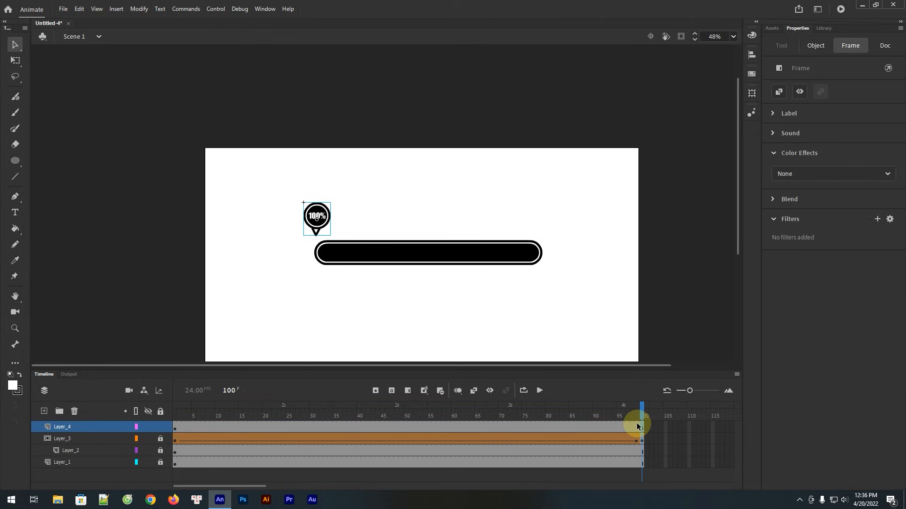
{"action": "key", "text": "F6"}
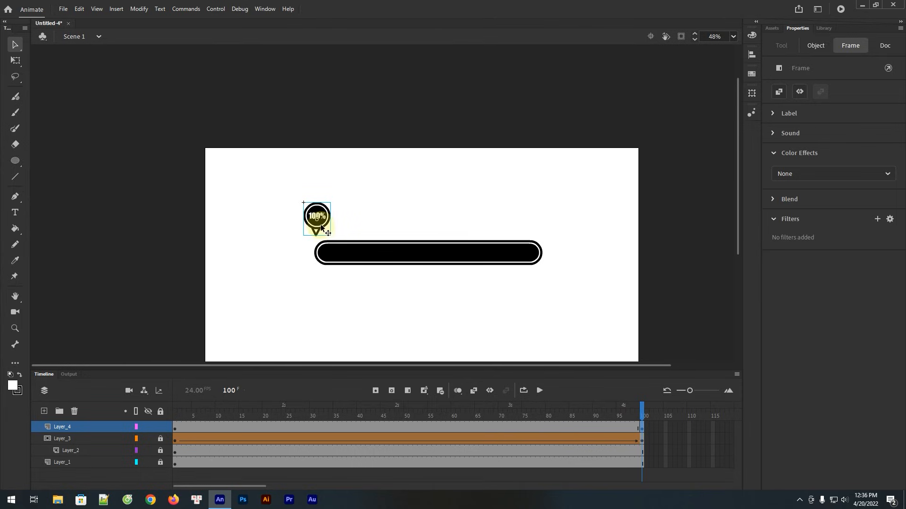
Move the frame 100 pin horizontally to just above the loading bar's right end, and create a classic tween on Layer_4
{"action": "left_click_drag", "start_coordinate": [321, 227], "coordinate": [544, 227]}
{"action": "left_click", "coordinate": [407, 390]}
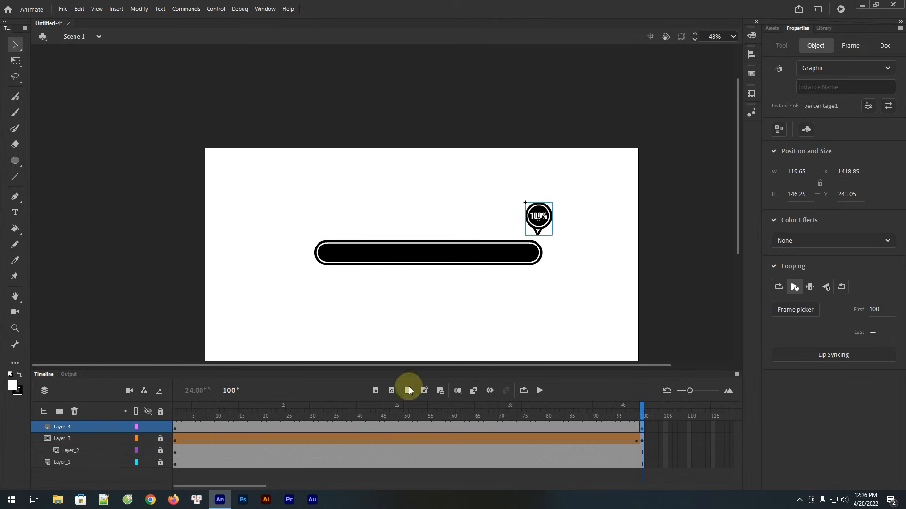
{"action": "left_click", "coordinate": [367, 428]}
{"action": "right_click", "coordinate": [367, 428]}
{"action": "left_click", "coordinate": [416, 153]}
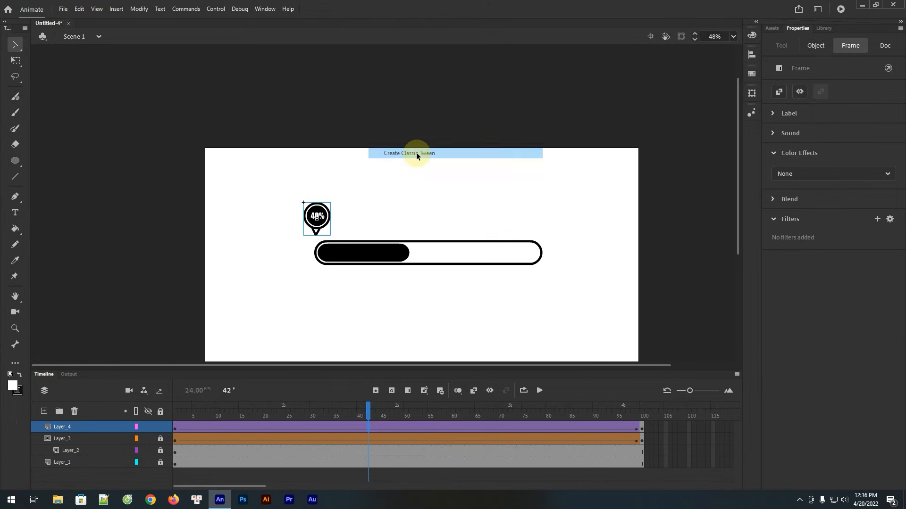
Extend all four layers, from Layer_4 down to Layer_1, to frame 150 to hold the finished loading bar
{"action": "left_click_drag", "start_coordinate": [251, 486], "coordinate": [336, 484]}
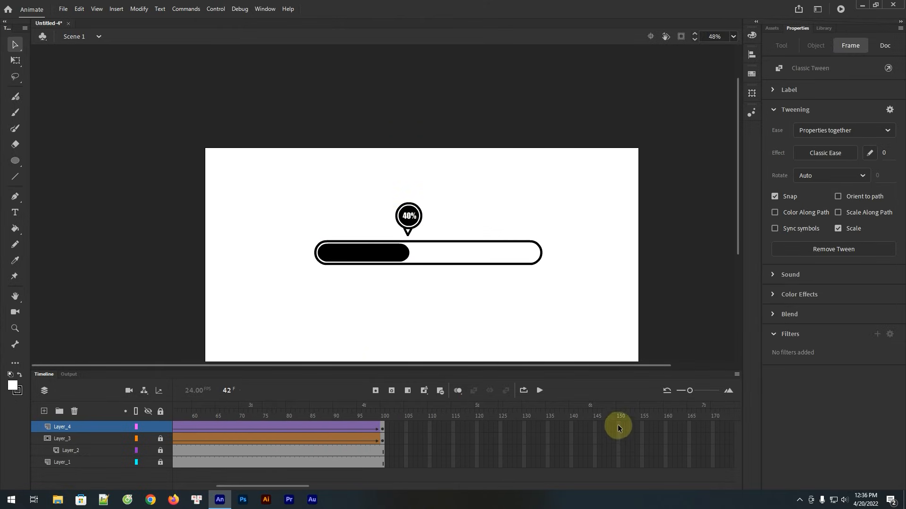
{"action": "left_click_drag", "start_coordinate": [619, 429], "coordinate": [616, 474]}
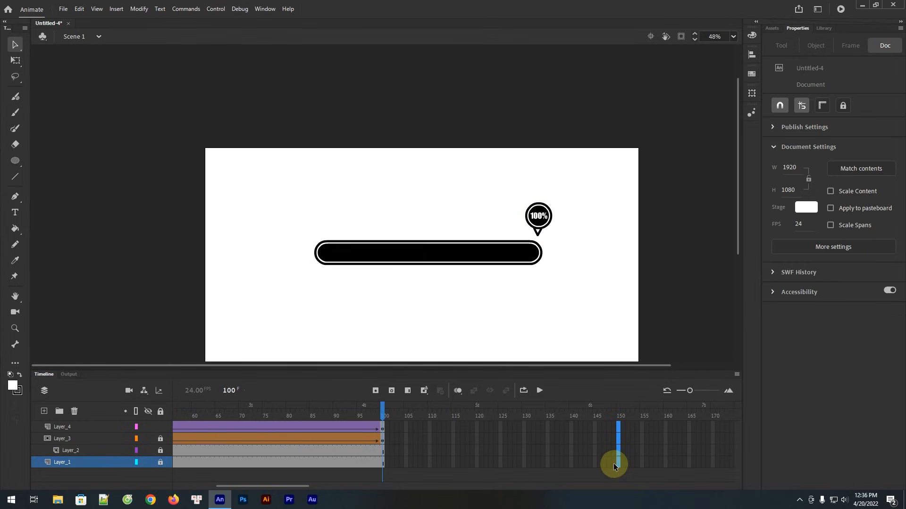
{"action": "key", "text": "F5"}
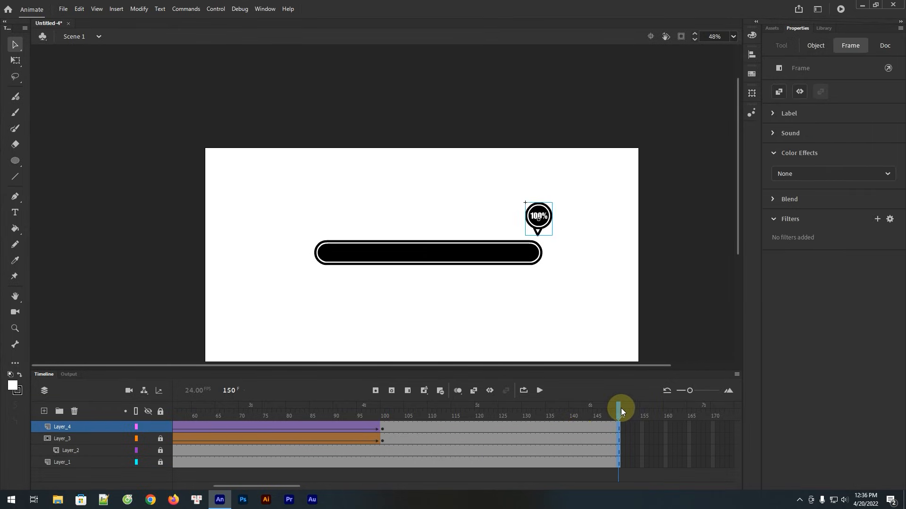
Play the full animation on the timeline, and test the exported movie in its own window before closing it
{"action": "left_click_drag", "start_coordinate": [493, 324], "coordinate": [467, 271]}
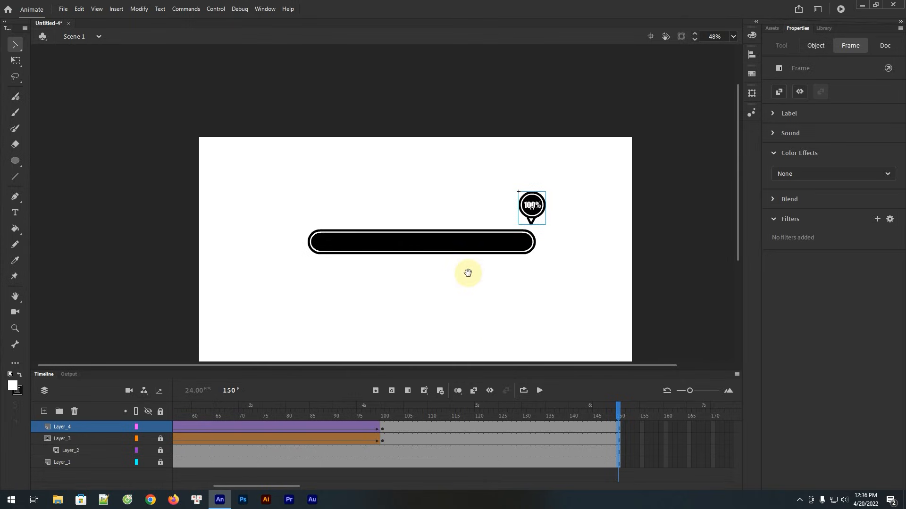
{"action": "left_click", "coordinate": [538, 390]}
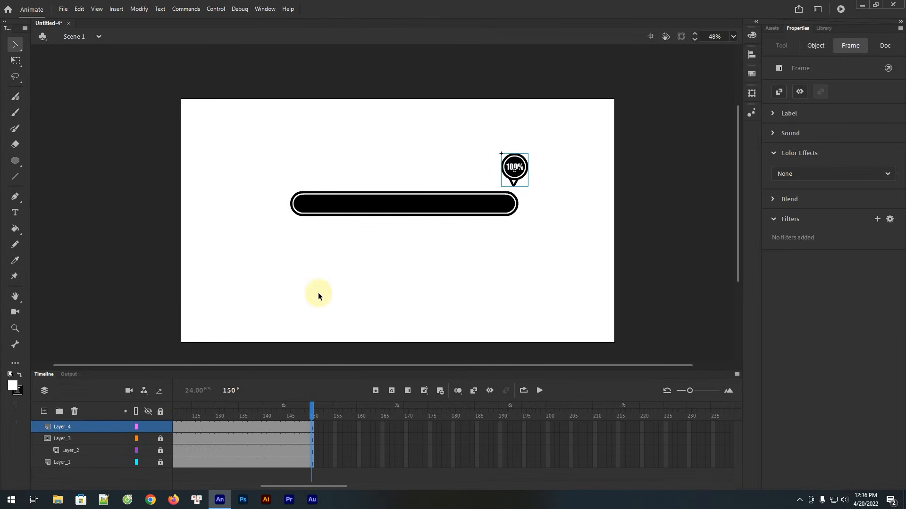
{"action": "left_click_drag", "start_coordinate": [298, 486], "coordinate": [181, 477]}
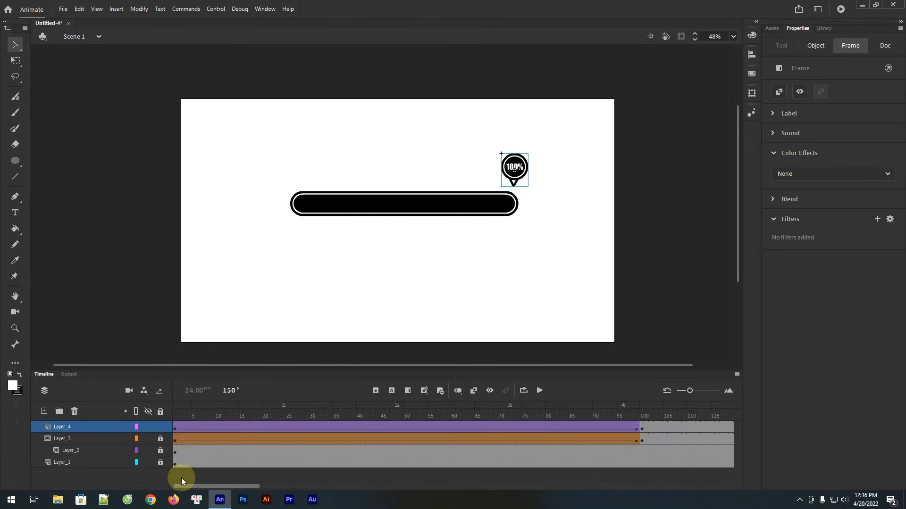
{"action": "left_click", "coordinate": [184, 410]}
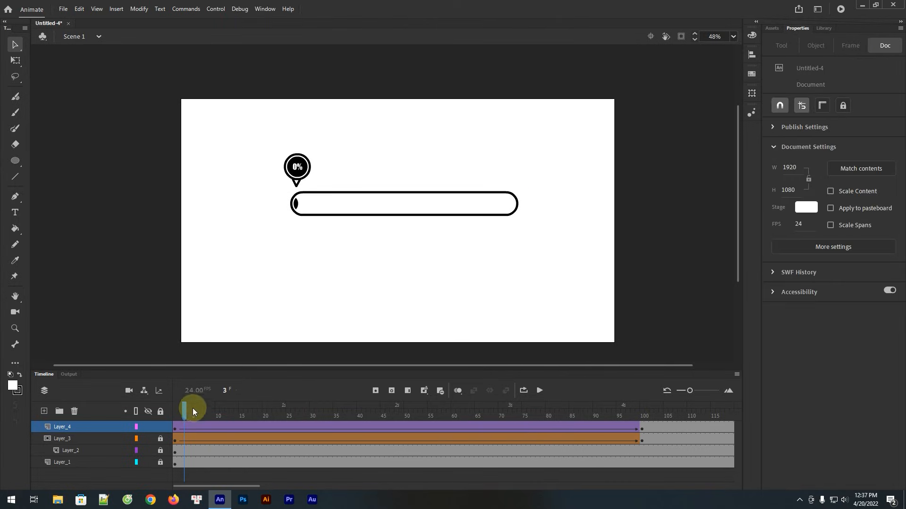
{"action": "key", "text": "ctrl+Return"}
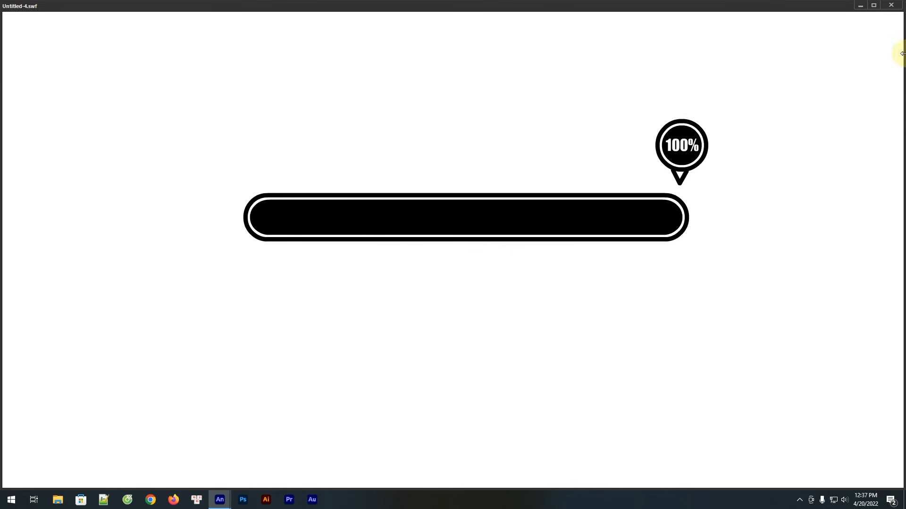
{"action": "left_click", "coordinate": [899, 4]}
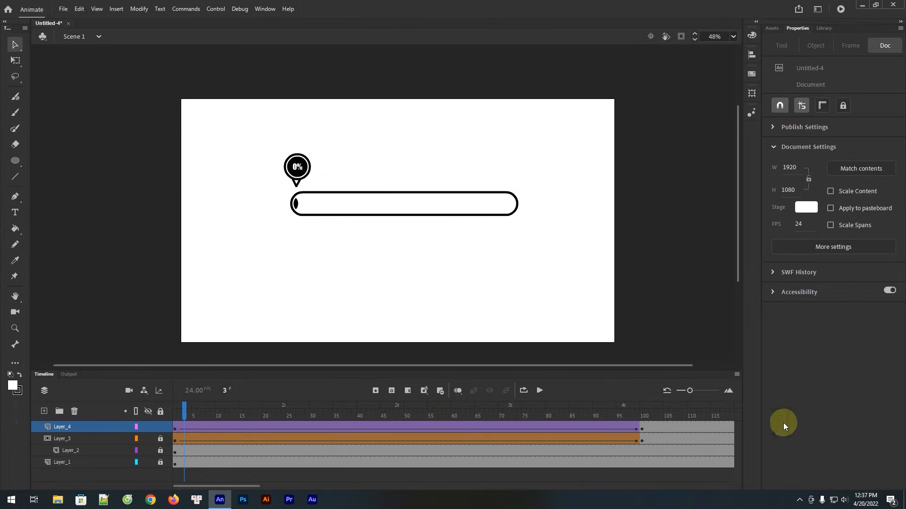